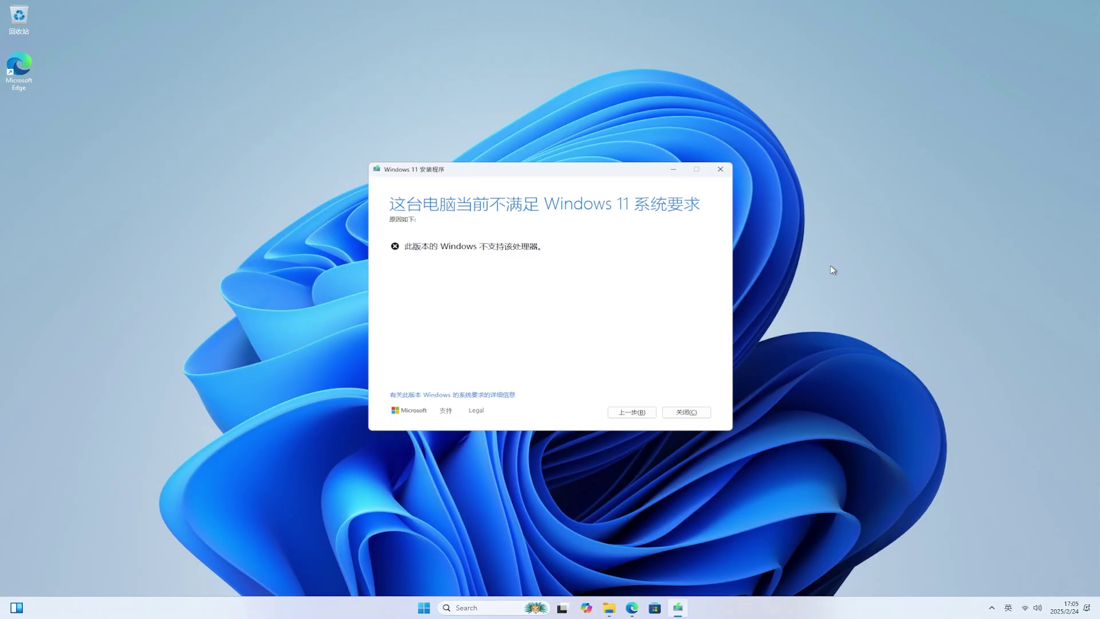
Step: Close the Windows 11 installer and check the computer's processor model in Device Manager
left_click(721, 170)
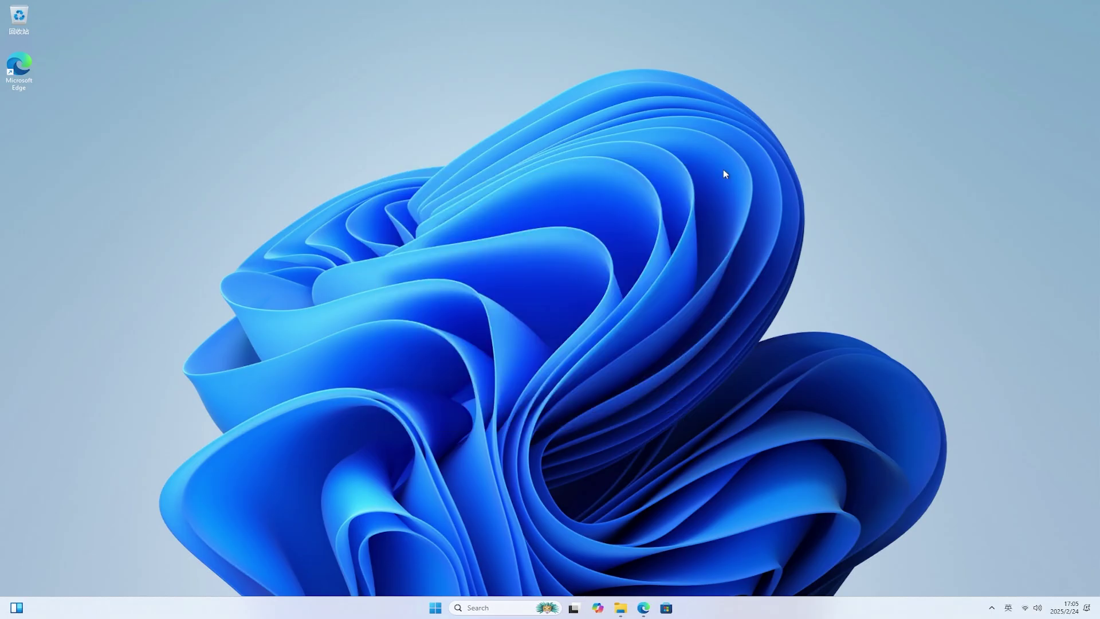
right_click(434, 609)
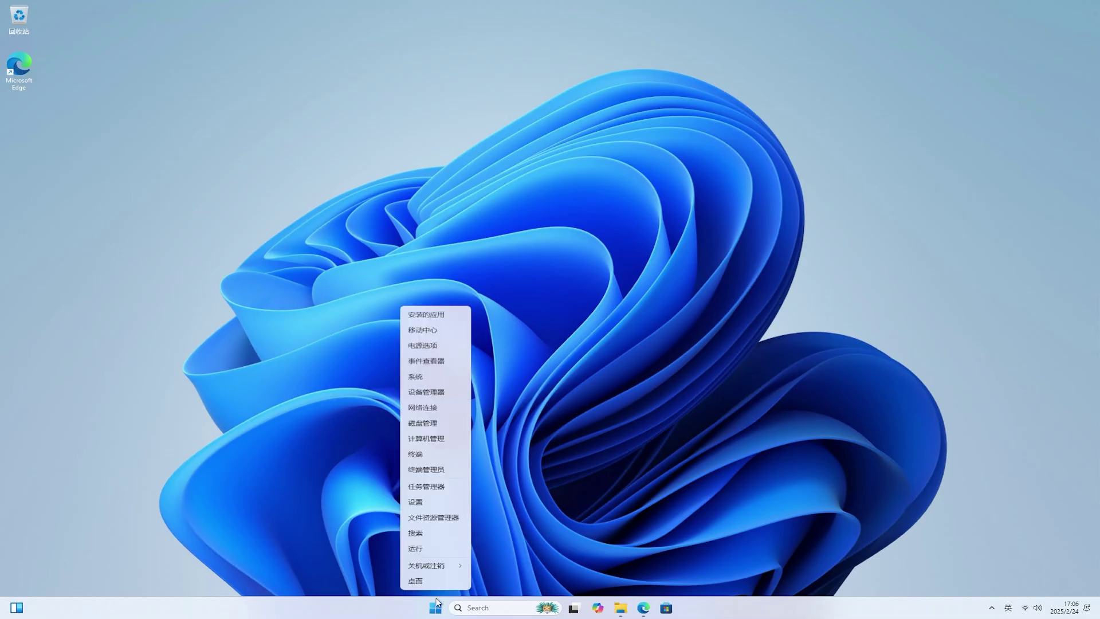
left_click(444, 395)
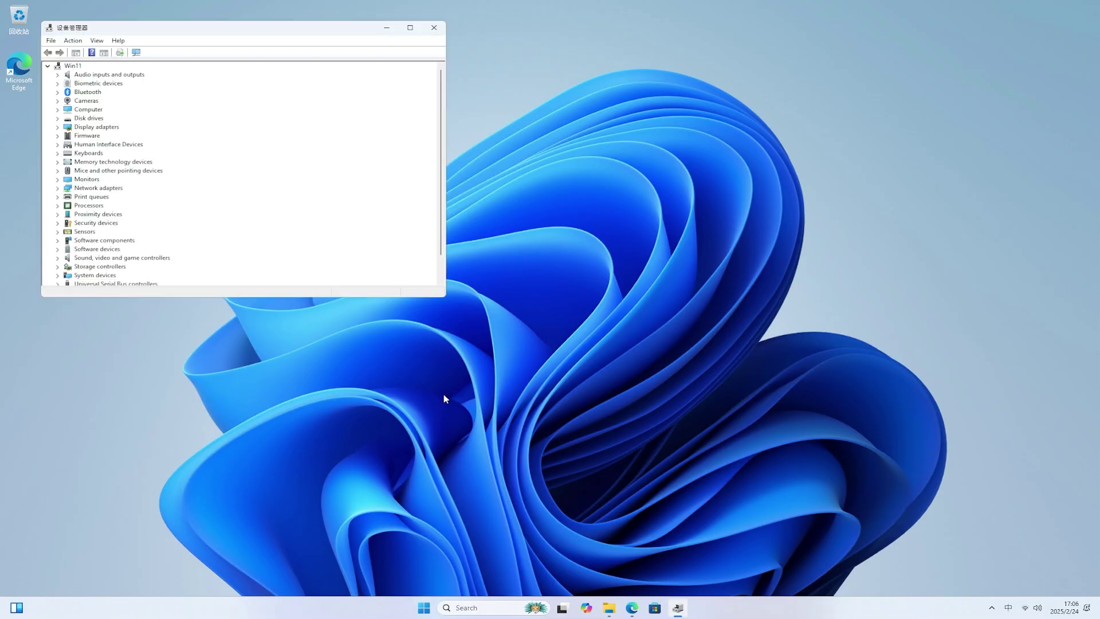
left_click(57, 205)
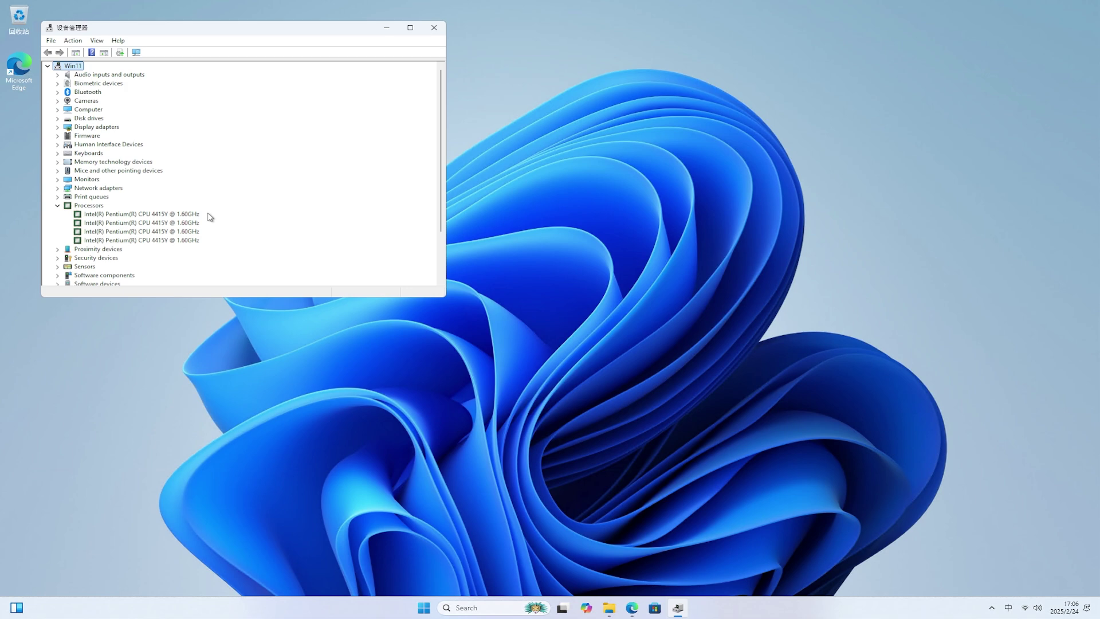
left_click(434, 28)
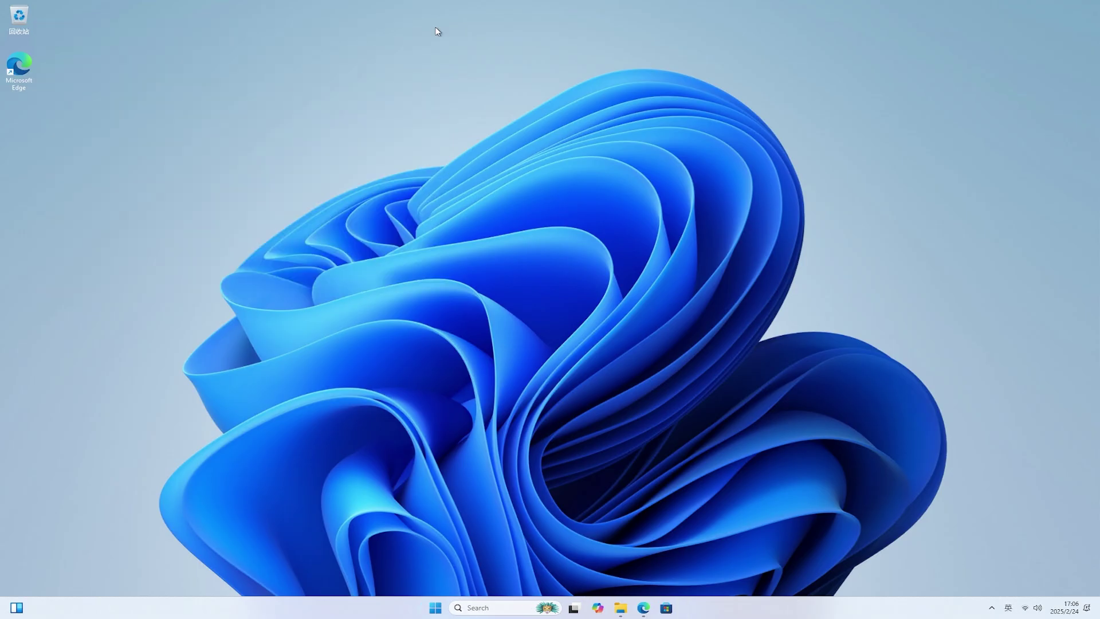
Step: Run winver to check the installed Windows version and build, and close the information window
left_click(438, 608)
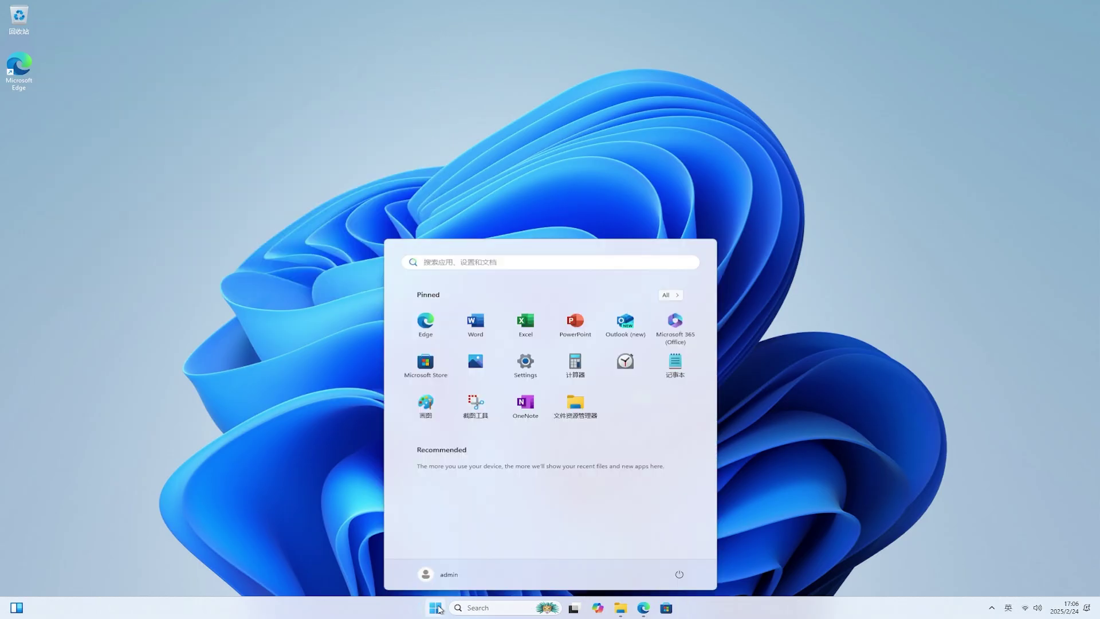
type("winver")
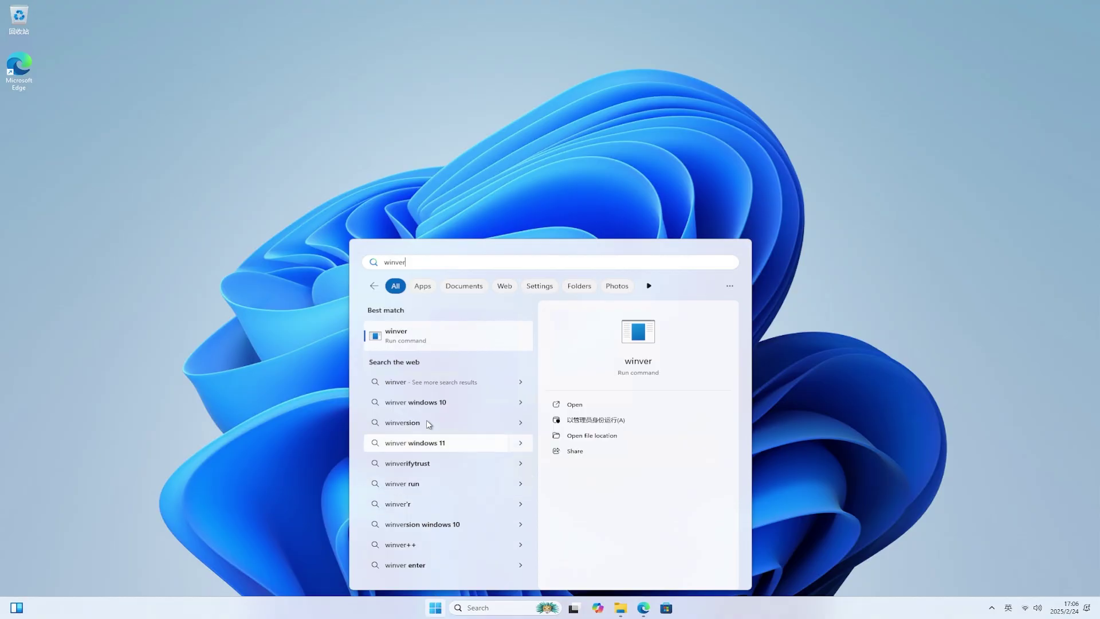
left_click(431, 339)
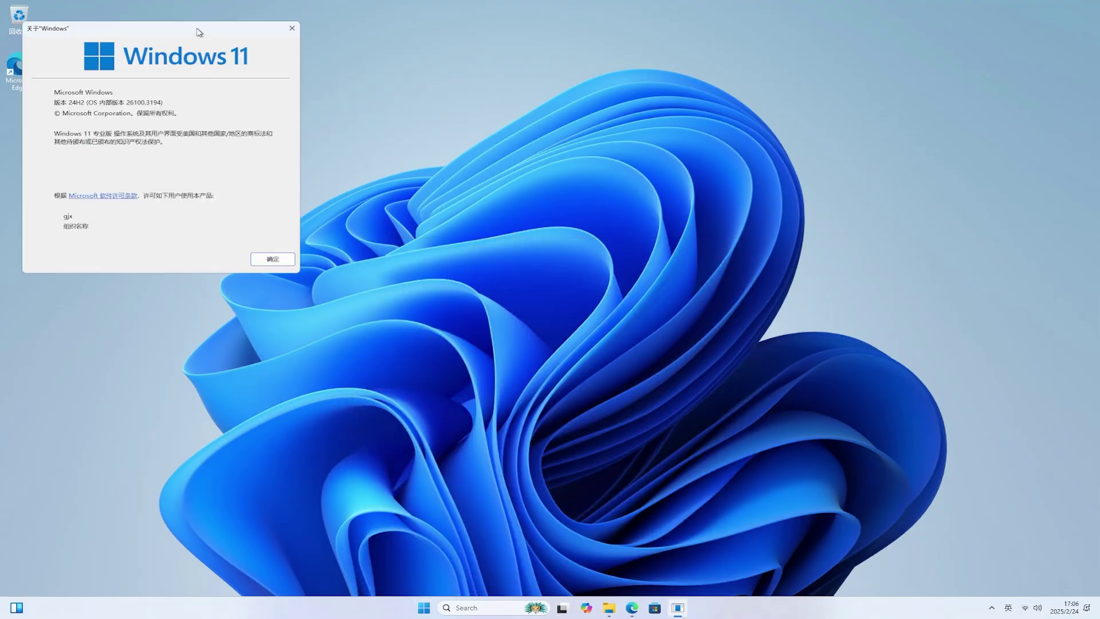
left_click_drag(199, 32, 582, 192)
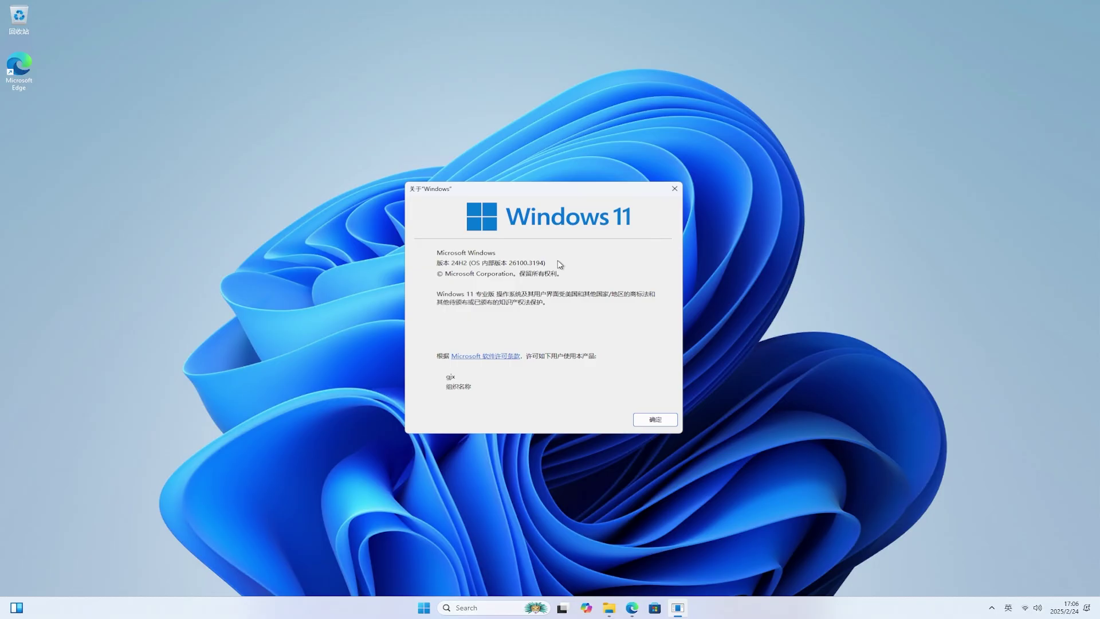
left_click(663, 420)
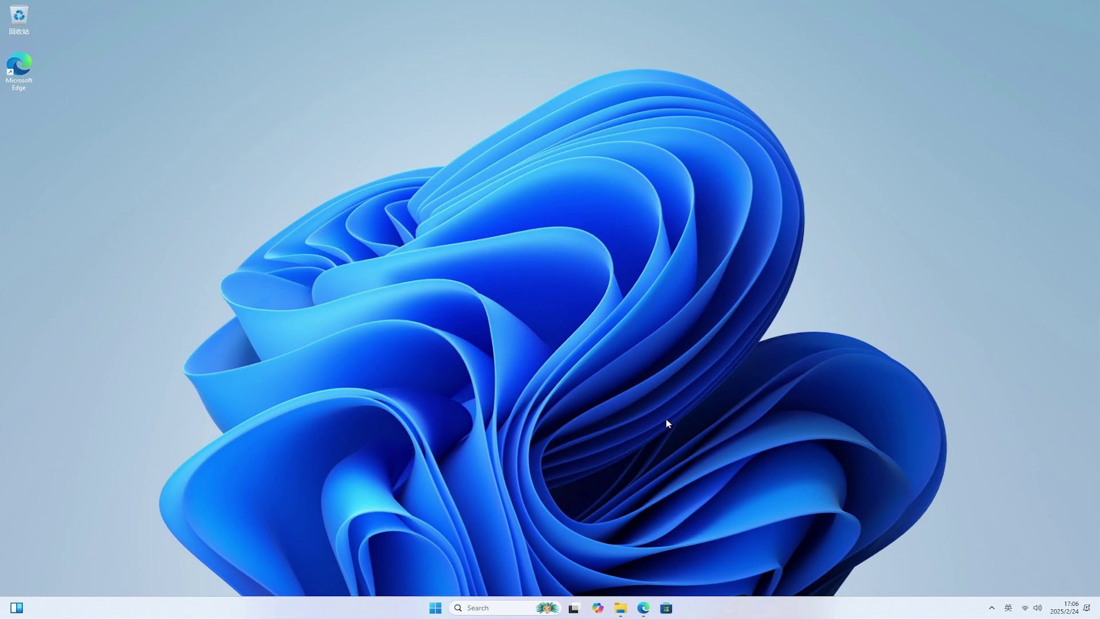
Step: Switch to Microsoft Edge, look through the Windows 11 version 24H2 supported Intel processors list, and close the browser
left_click(645, 608)
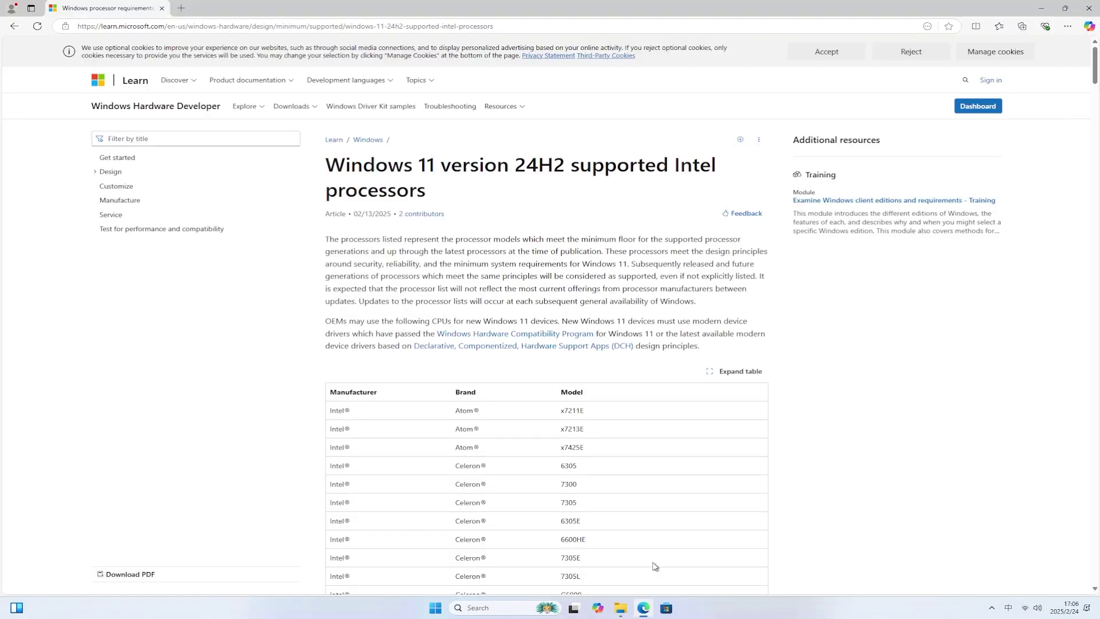
scroll(825, 277, "down", 4)
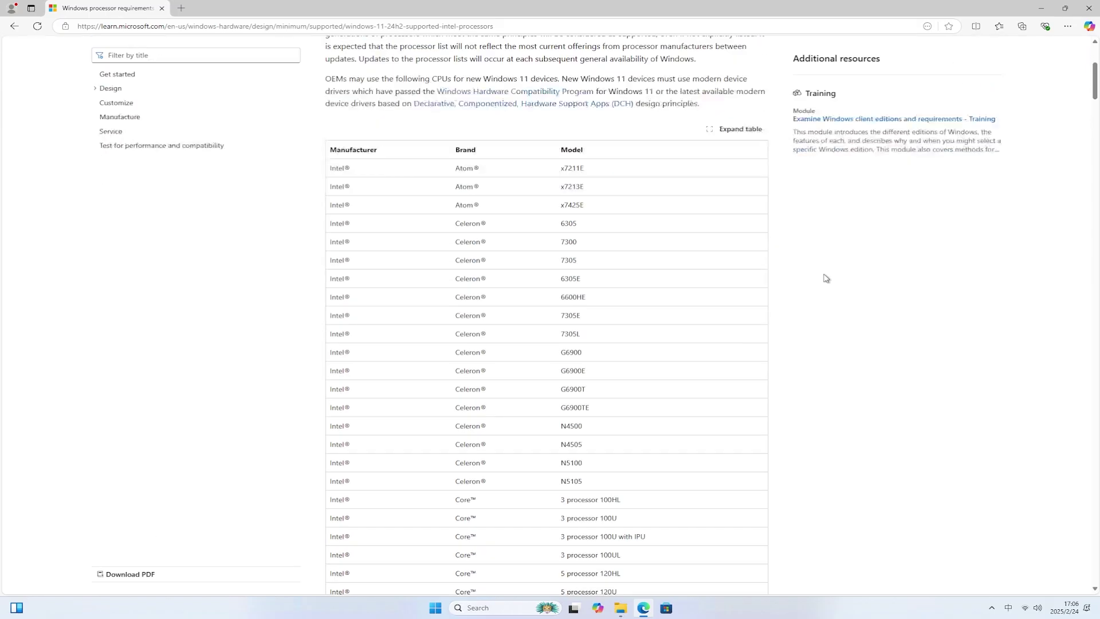
scroll(826, 278, "down", 12)
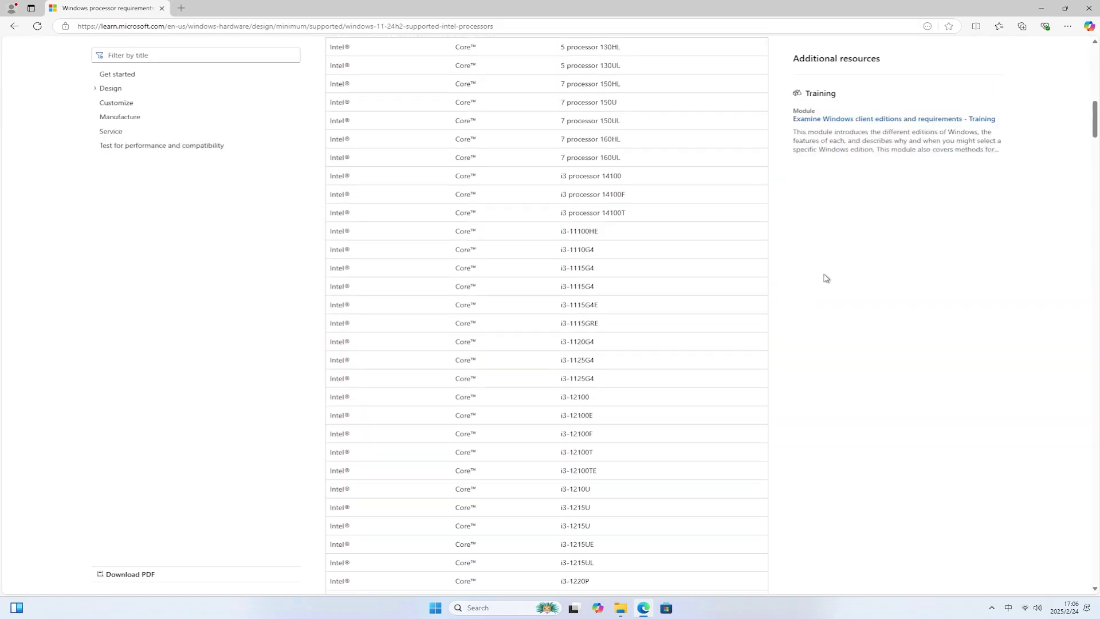
scroll(826, 278, "down", 12)
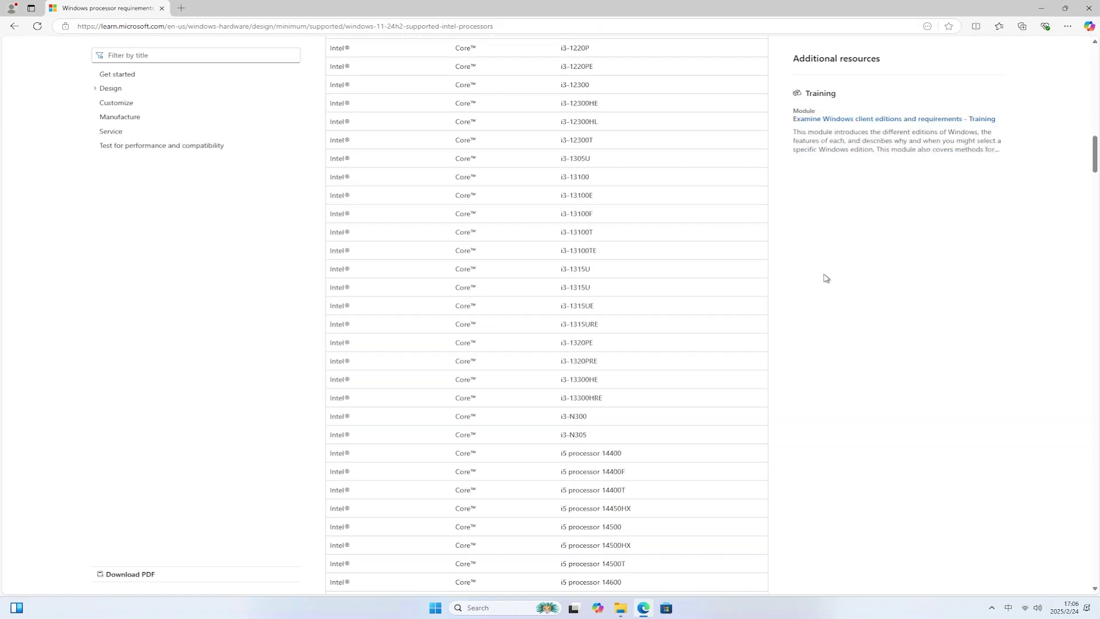
scroll(826, 277, "down", 10)
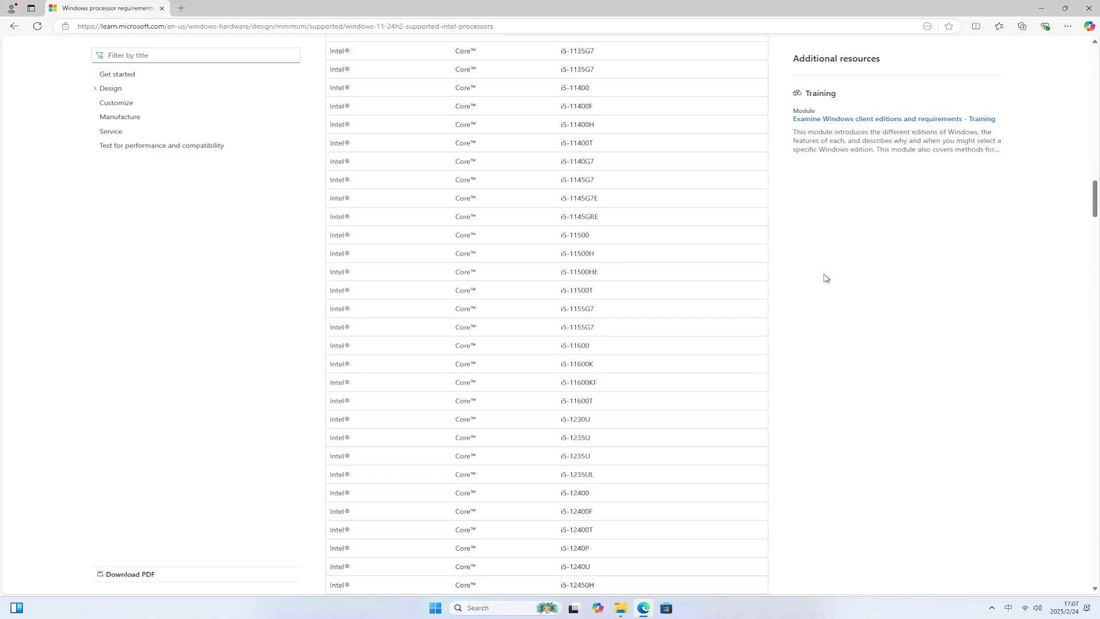
scroll(826, 278, "down", 5)
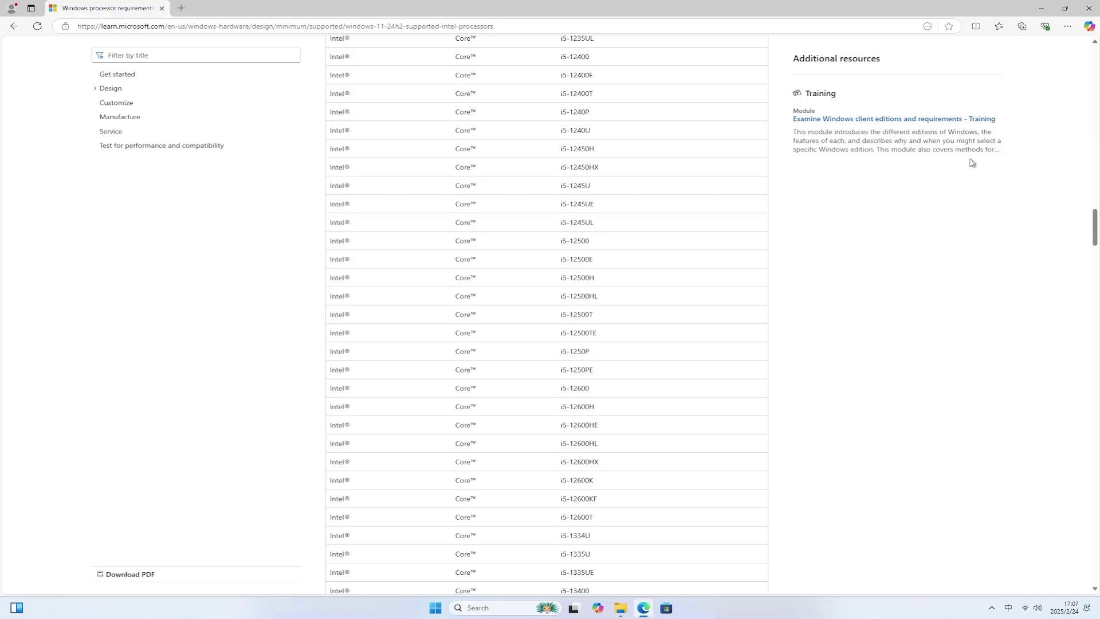
left_click(1089, 8)
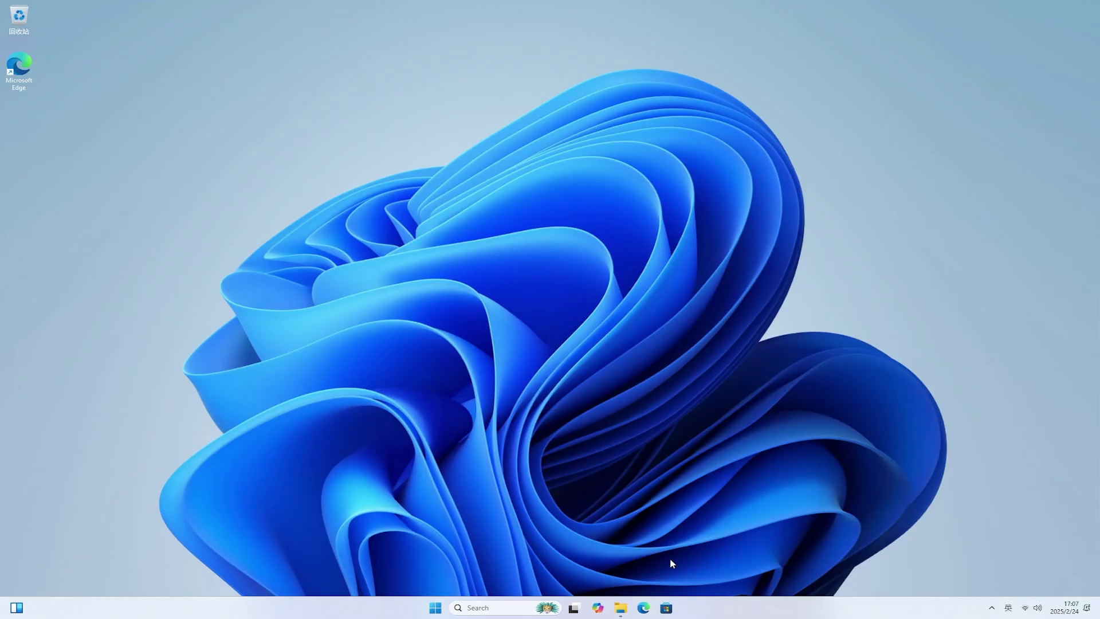
Step: Mount the Windows 11 24H2 ISO from the Windows11 folder on drive D and launch its setup program with administrator approval
left_click(621, 608)
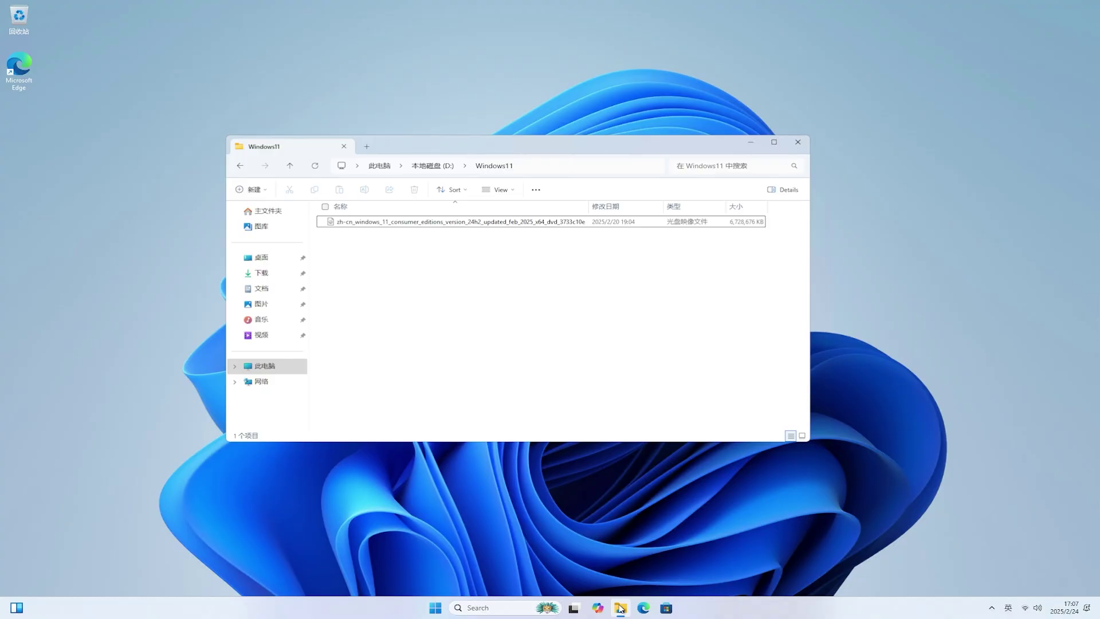
left_click(484, 224)
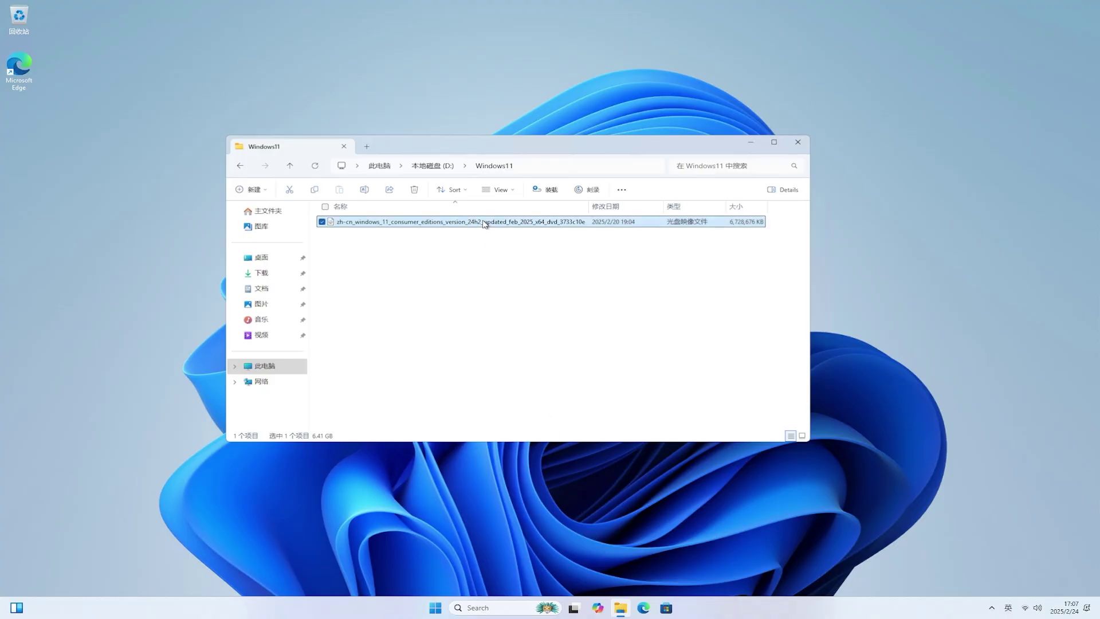
double_click(581, 223)
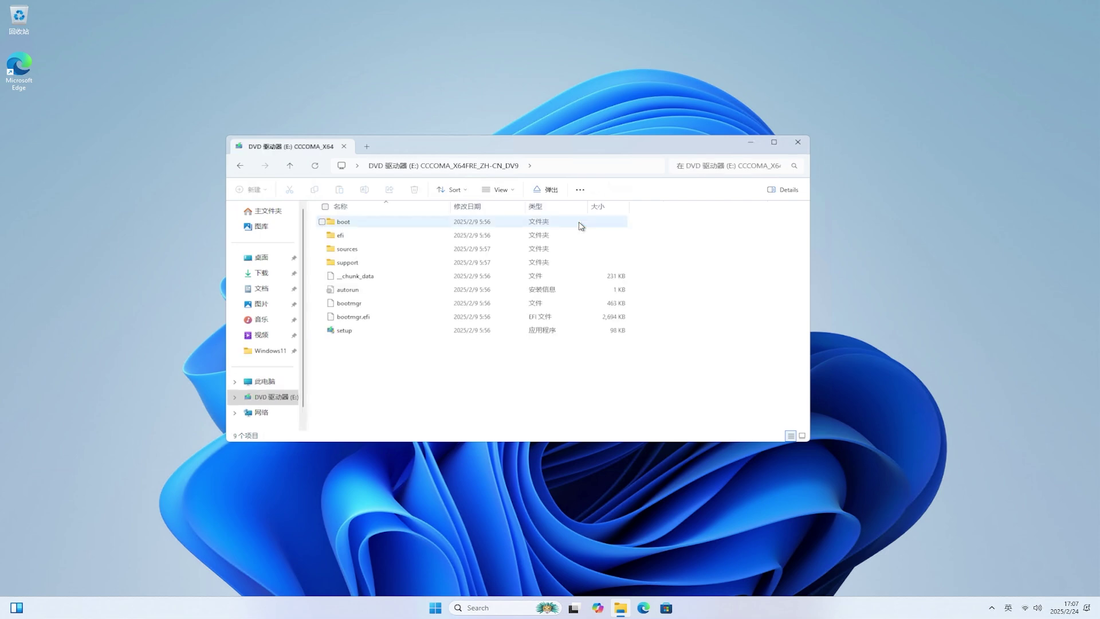
left_click(346, 331)
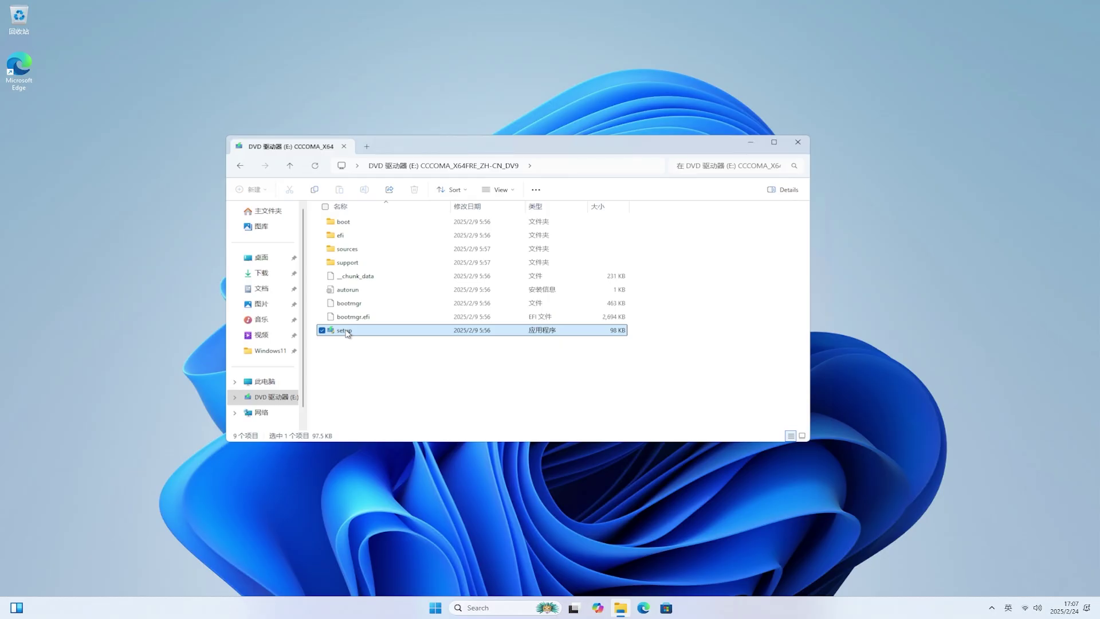
double_click(346, 331)
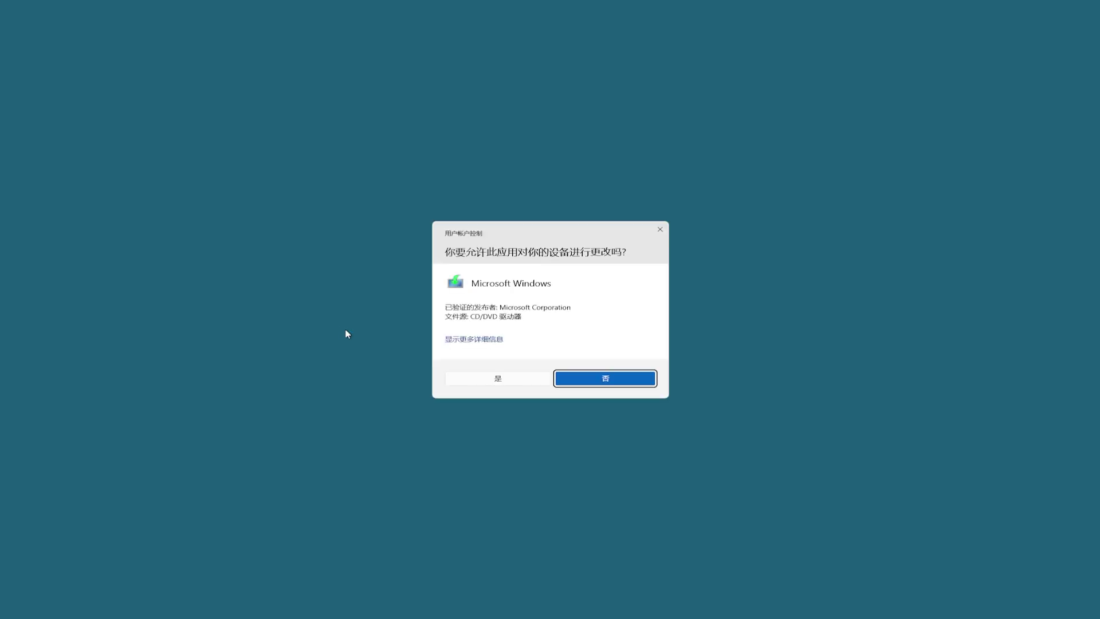
left_click(499, 378)
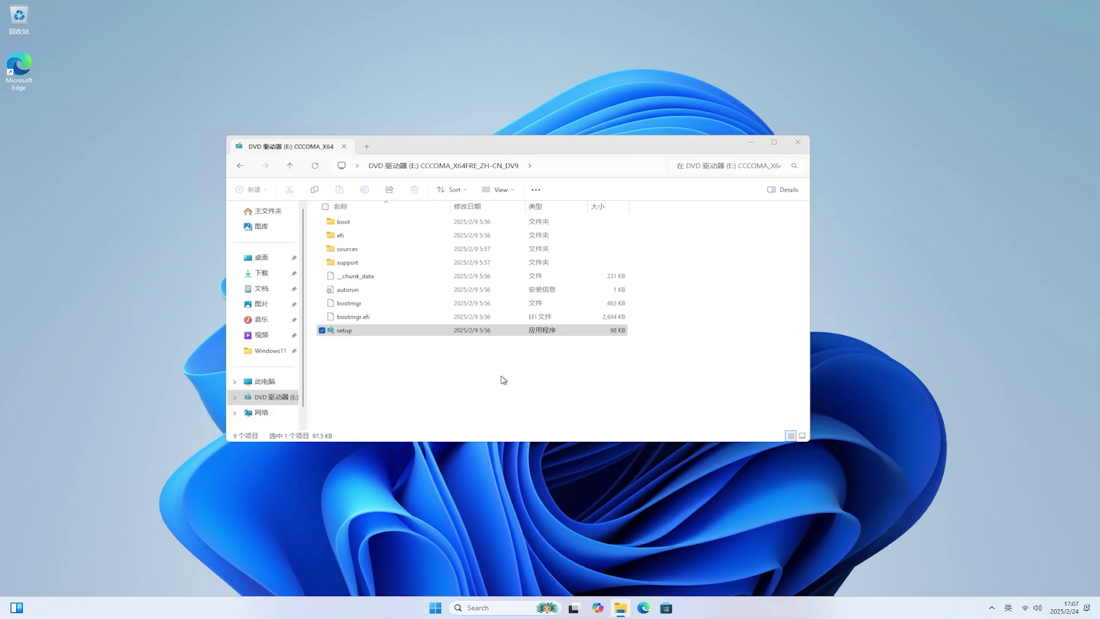
left_click(753, 142)
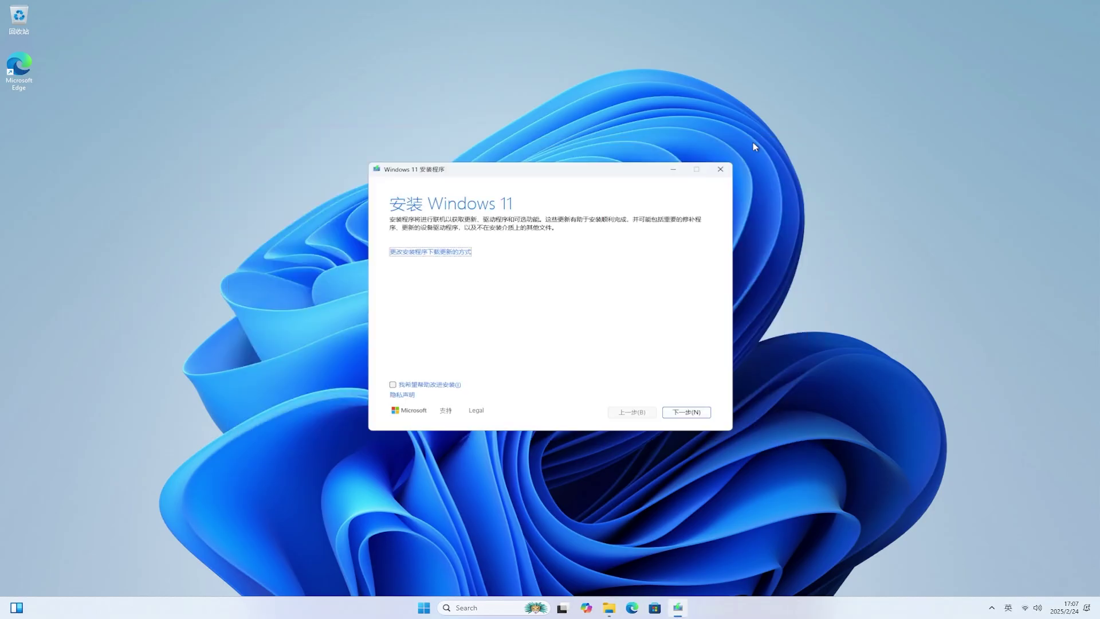
Step: Try to continue Windows 11 Setup with update downloads set to "不是现在", and close the installer
left_click(433, 253)
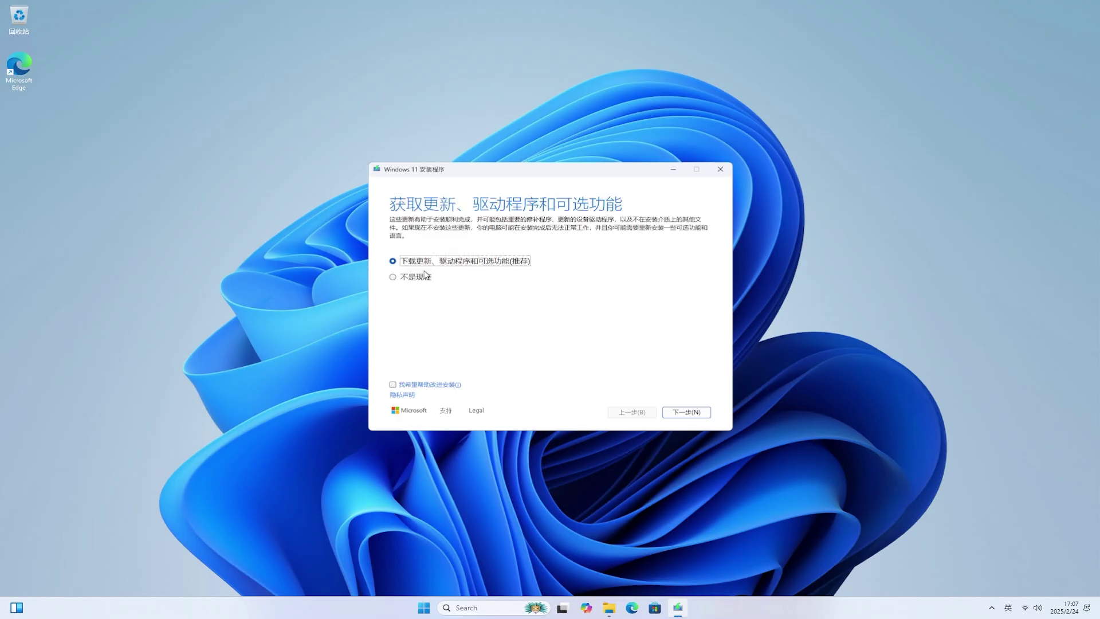
left_click(420, 280)
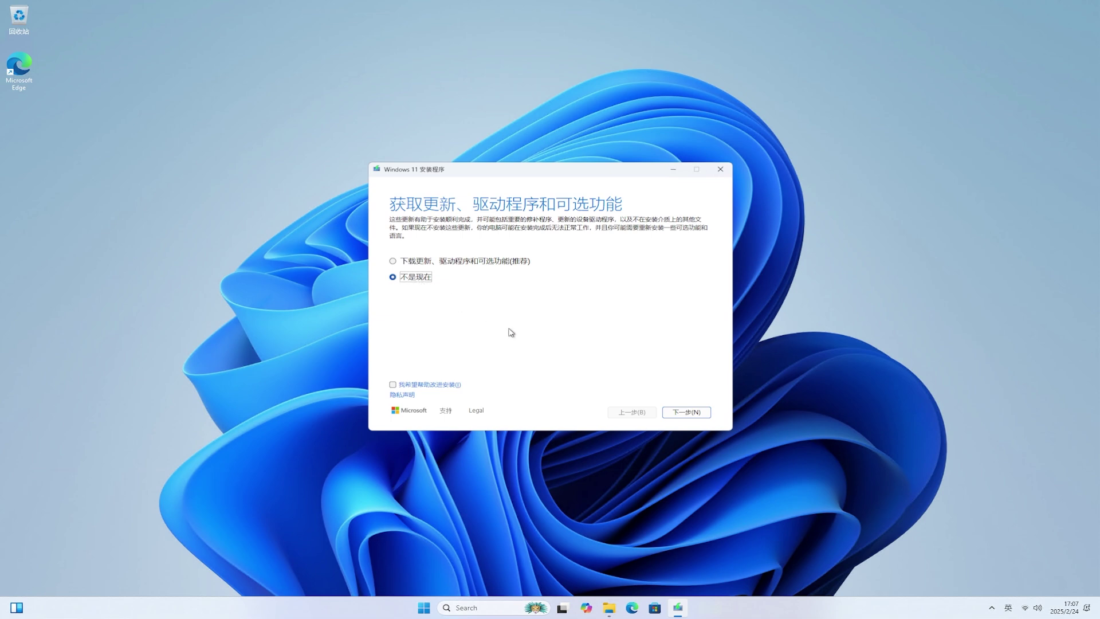
left_click(690, 413)
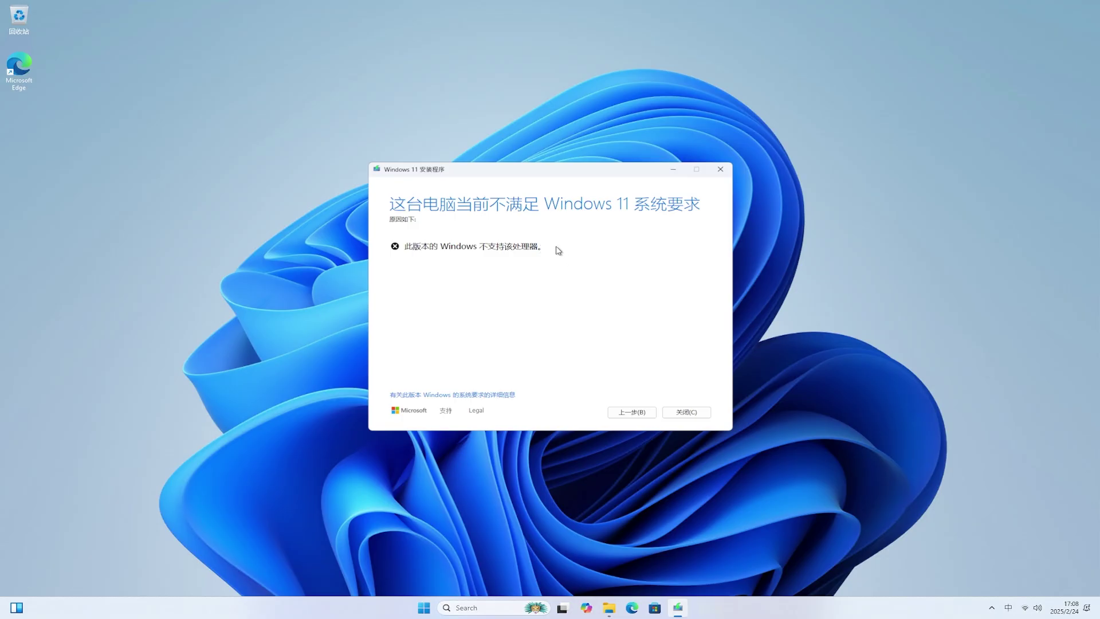
left_click(693, 412)
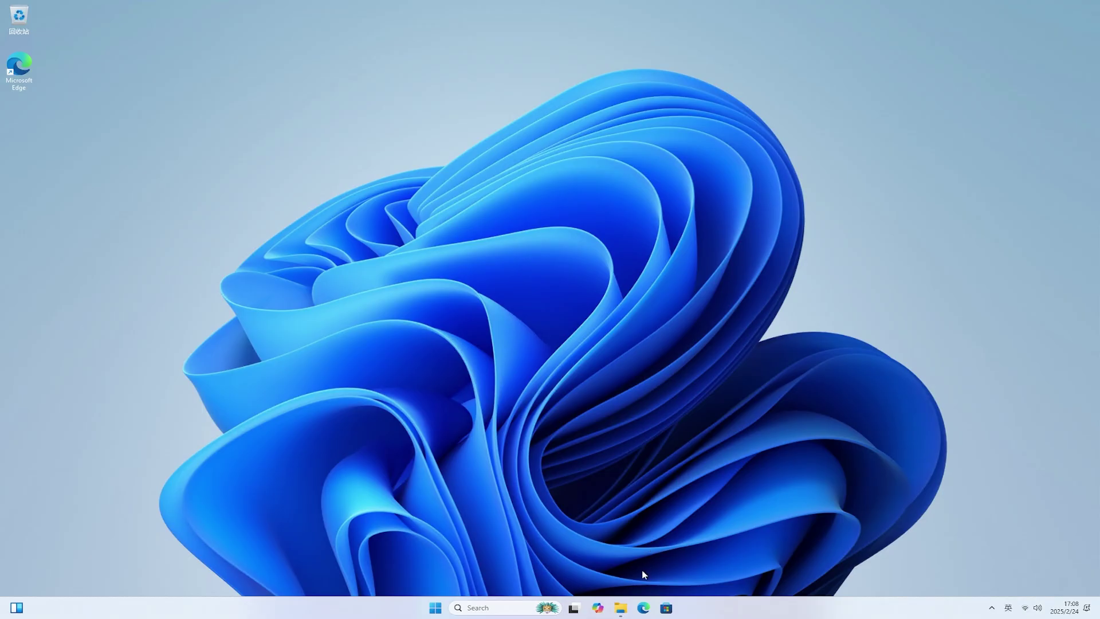
Step: Return to the Windows11 folder and extract the ISO with WinRAR into a subfolder named after the image
left_click(624, 609)
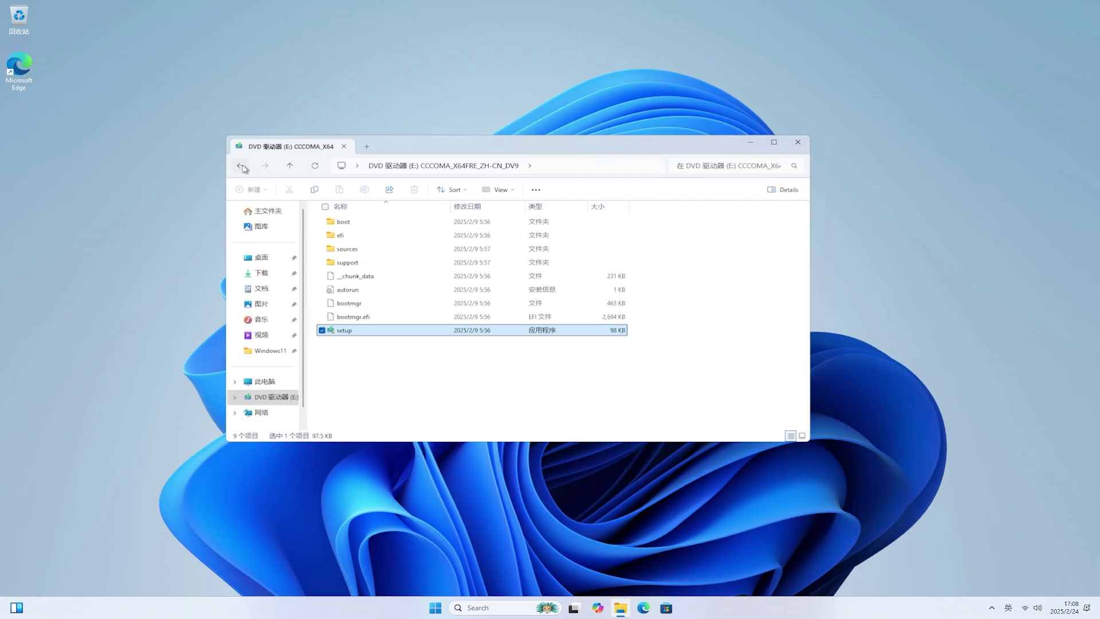
left_click(242, 166)
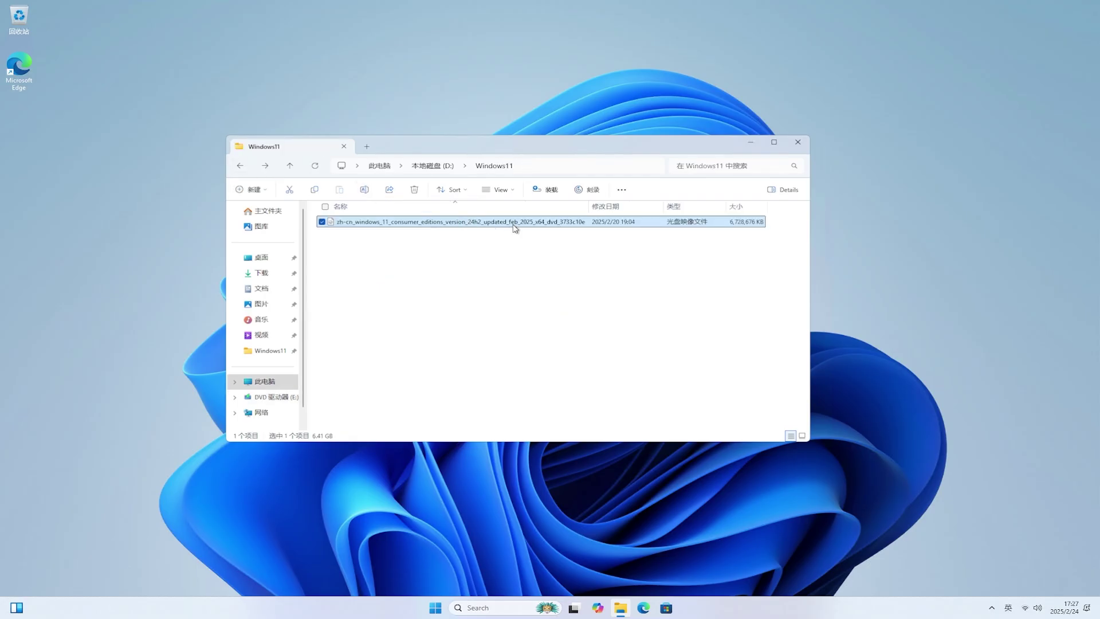
right_click(514, 226)
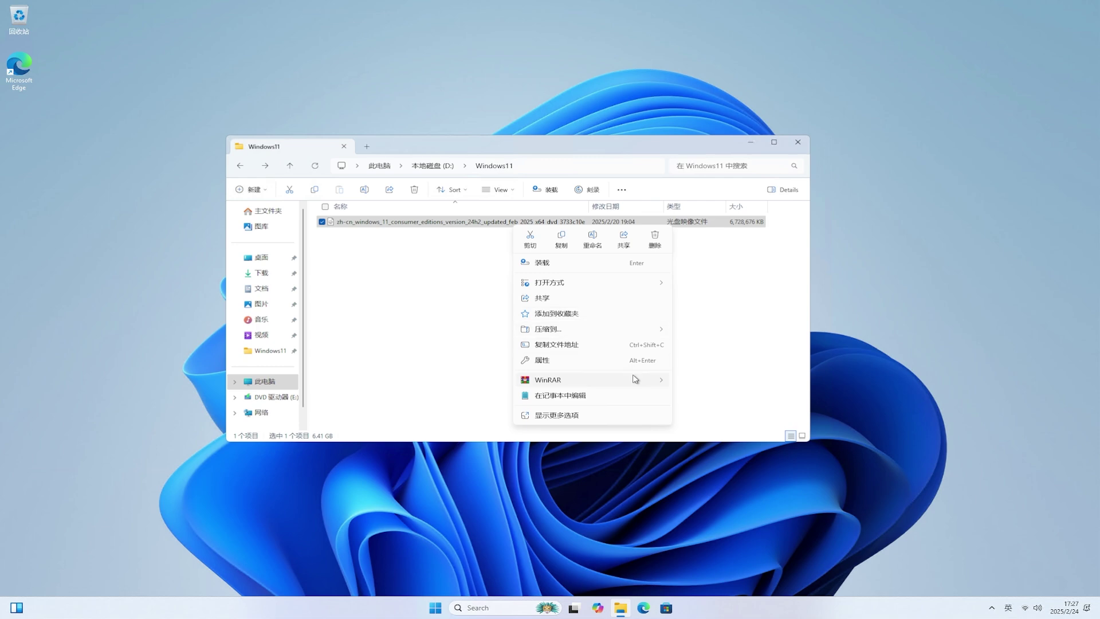
mouse_move(635, 379)
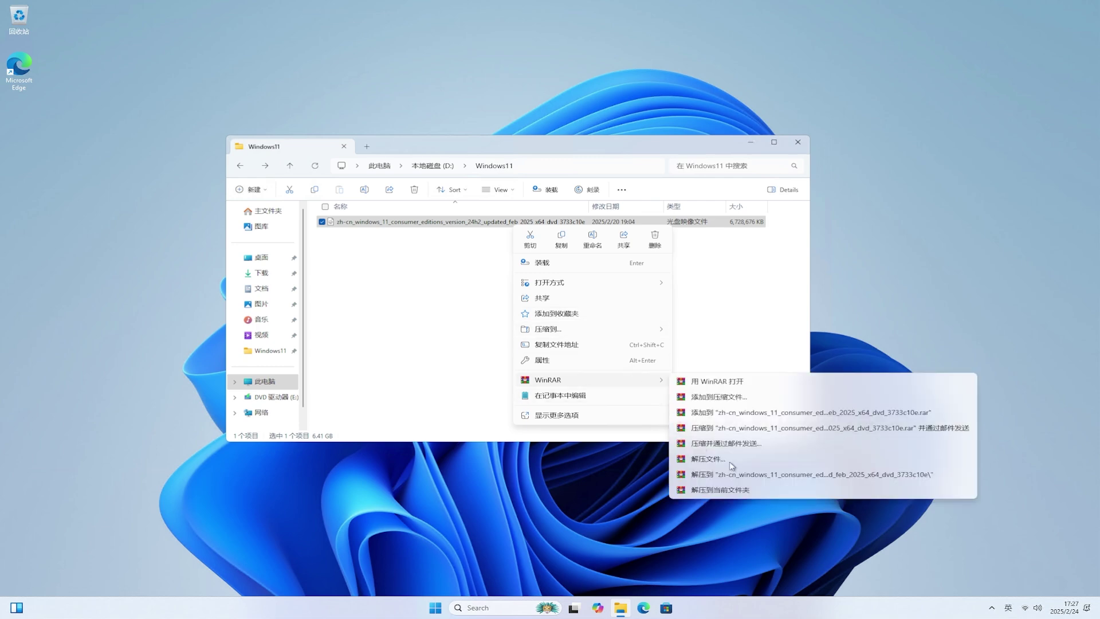
left_click(753, 475)
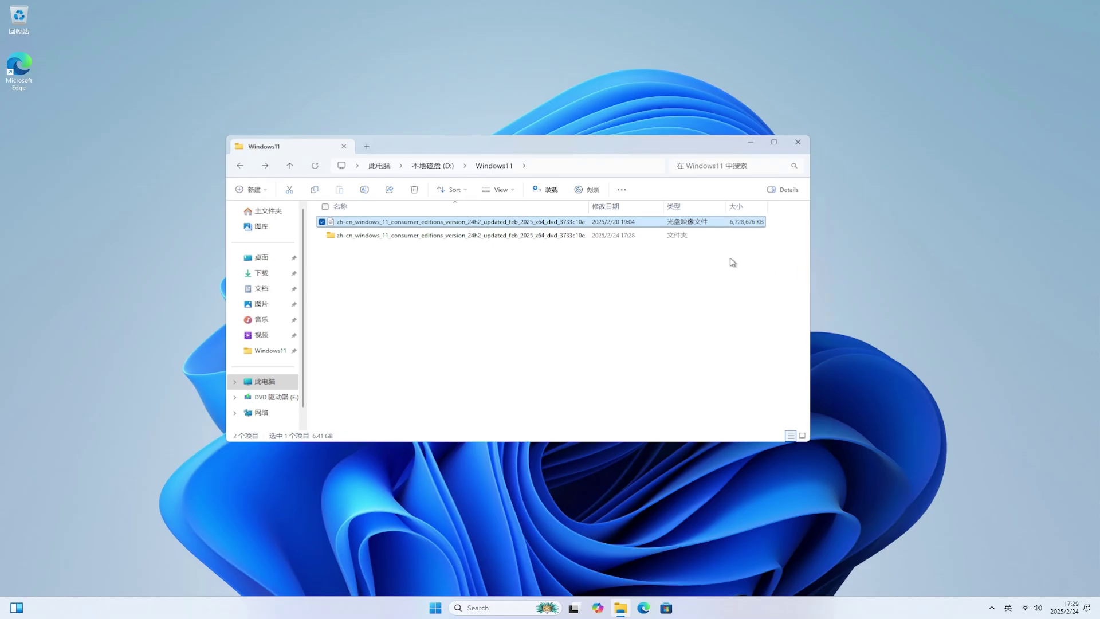
Step: Open the extracted Windows 11 ISO folder, copy its full path, and minimize the File Explorer window
left_click(553, 236)
double_click(554, 237)
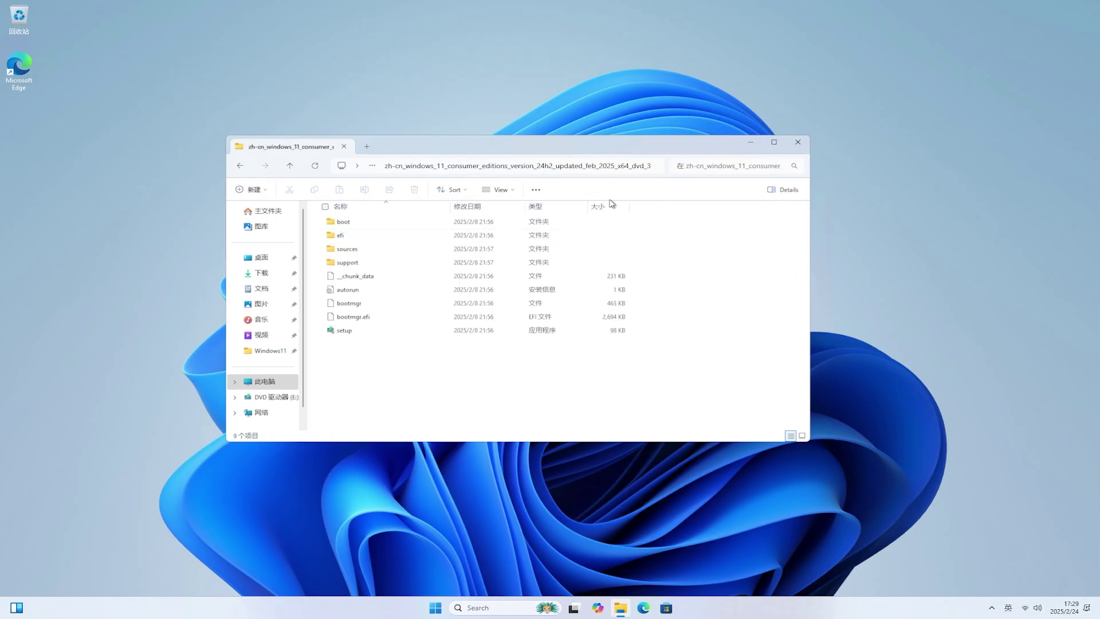
left_click(655, 167)
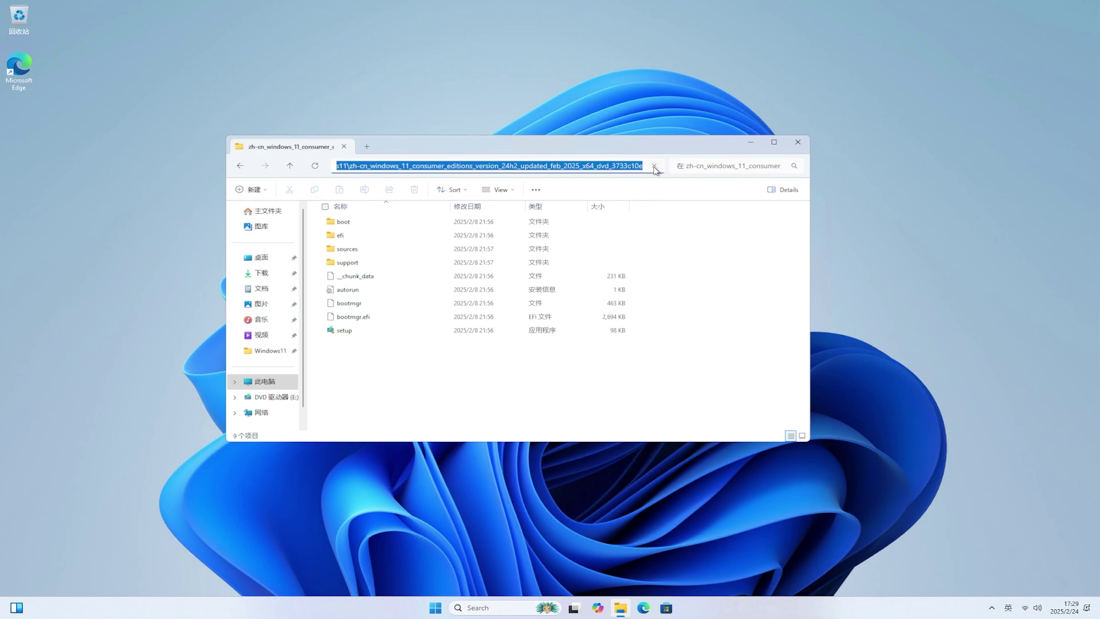
right_click(604, 170)
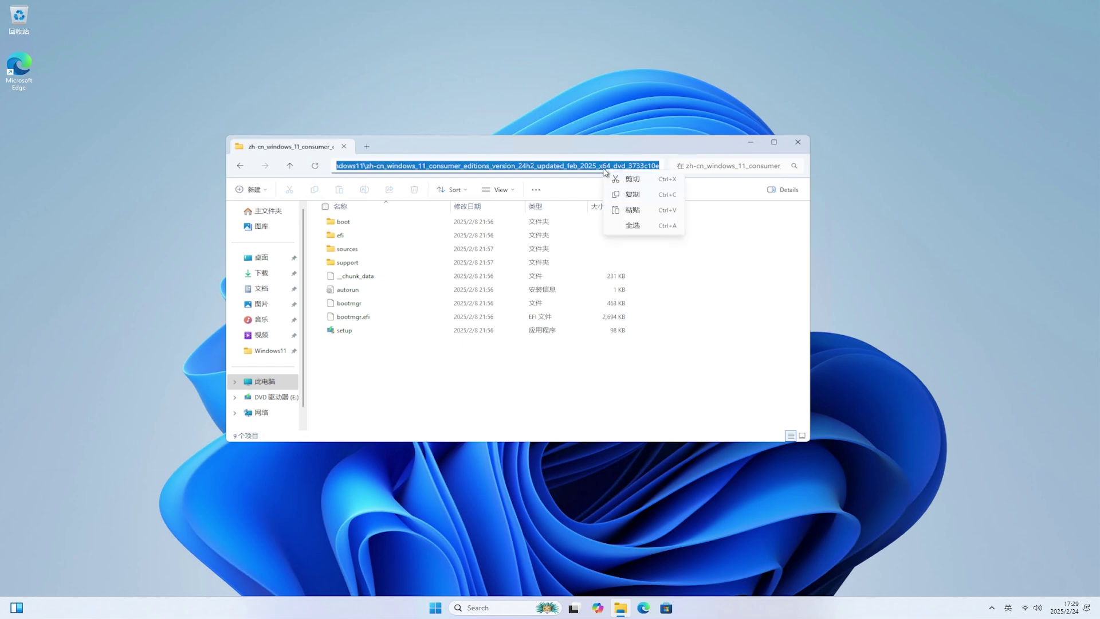
left_click(633, 195)
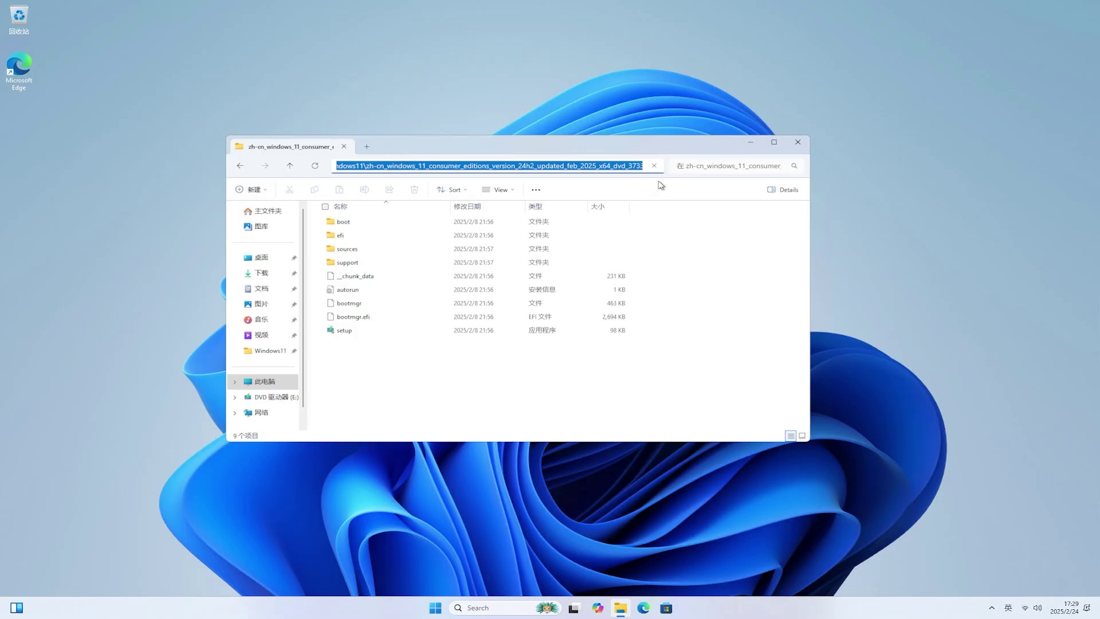
left_click(750, 142)
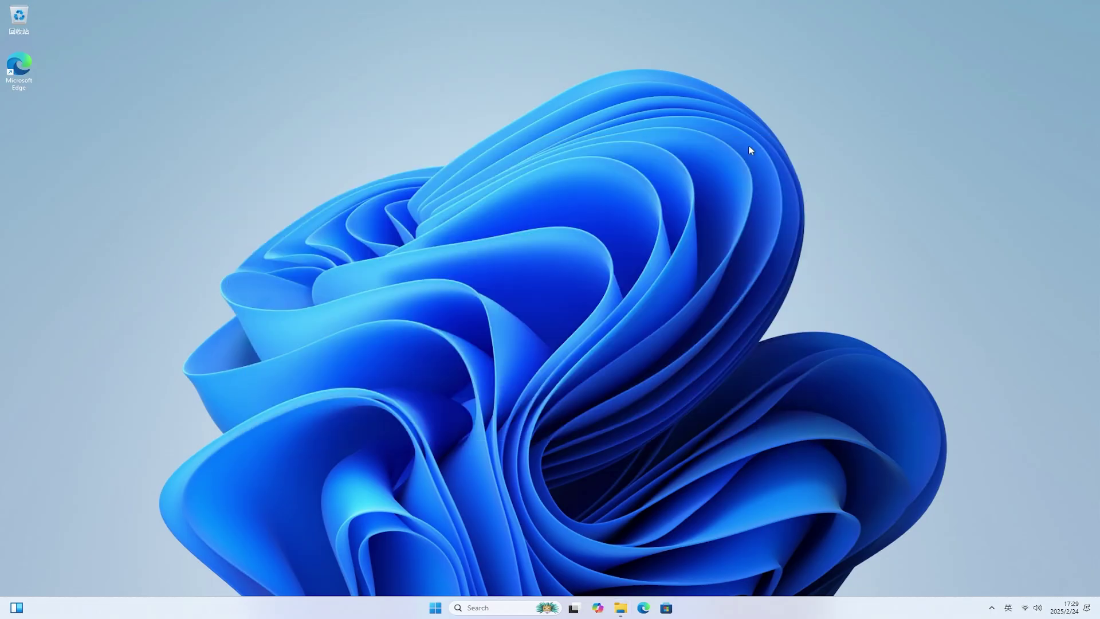
Step: Search for cmd, open Command Prompt as administrator with approval, and move its window to the middle of the desktop
left_click(435, 608)
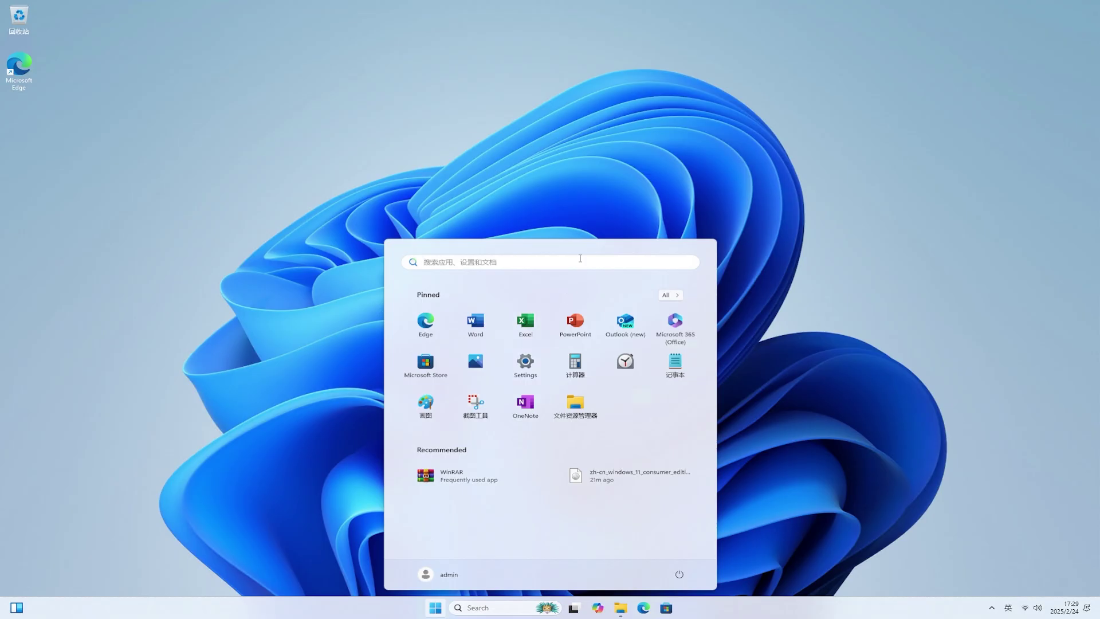
type("cmd")
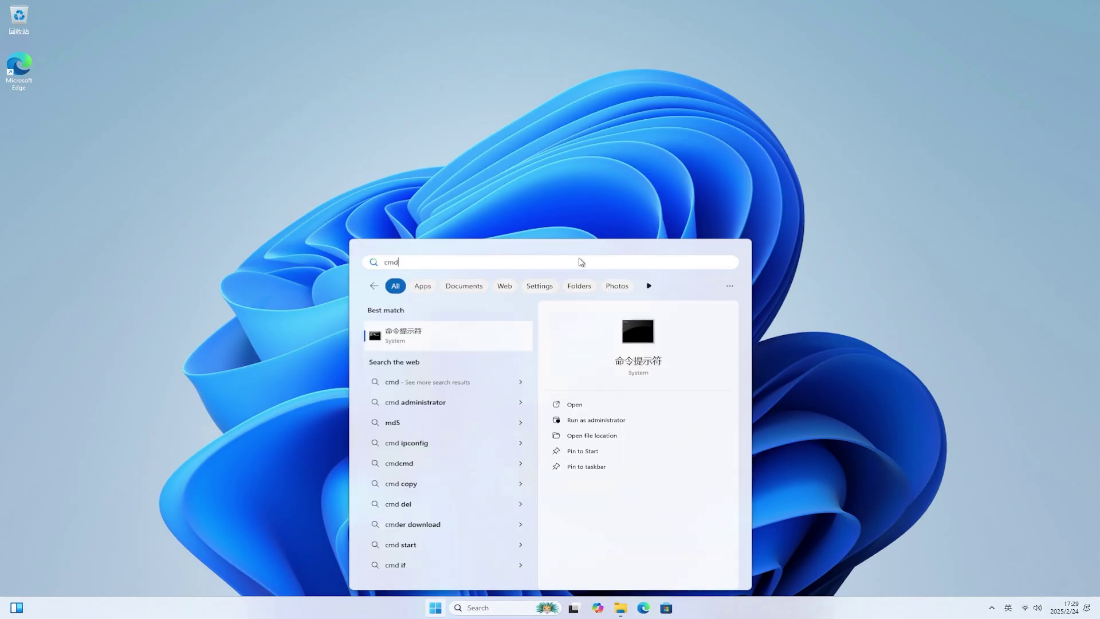
left_click(590, 424)
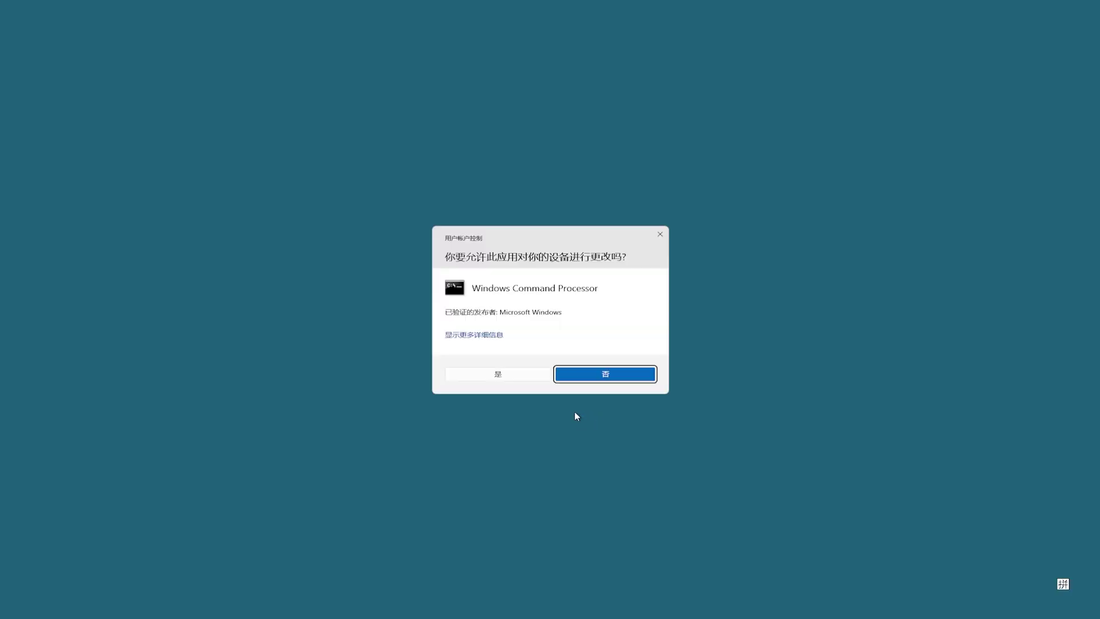
left_click(504, 373)
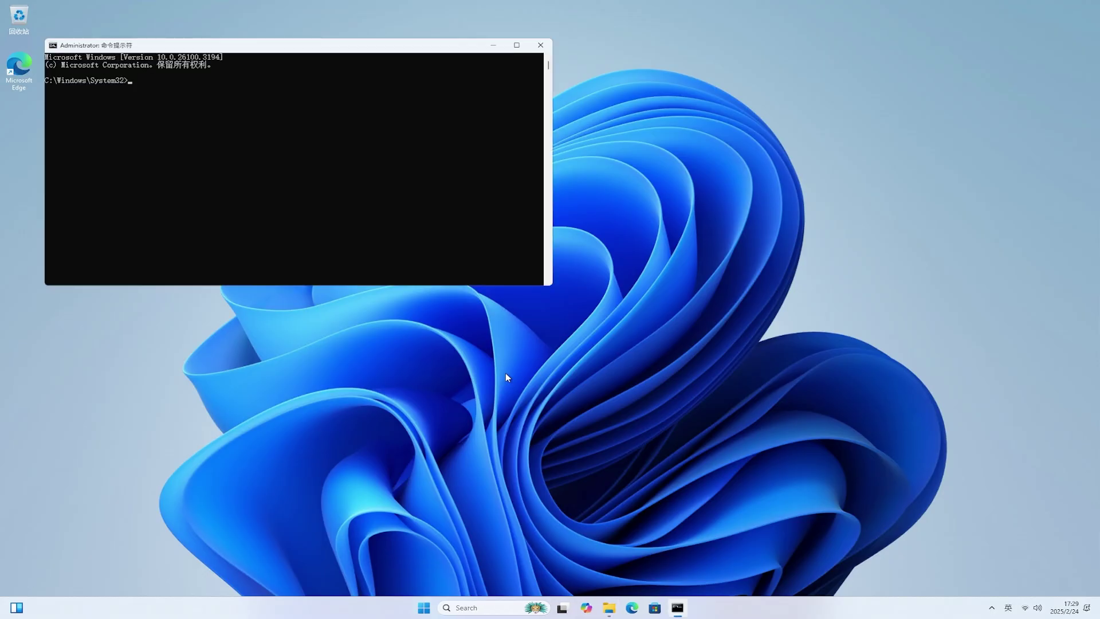
left_click_drag(273, 49, 539, 193)
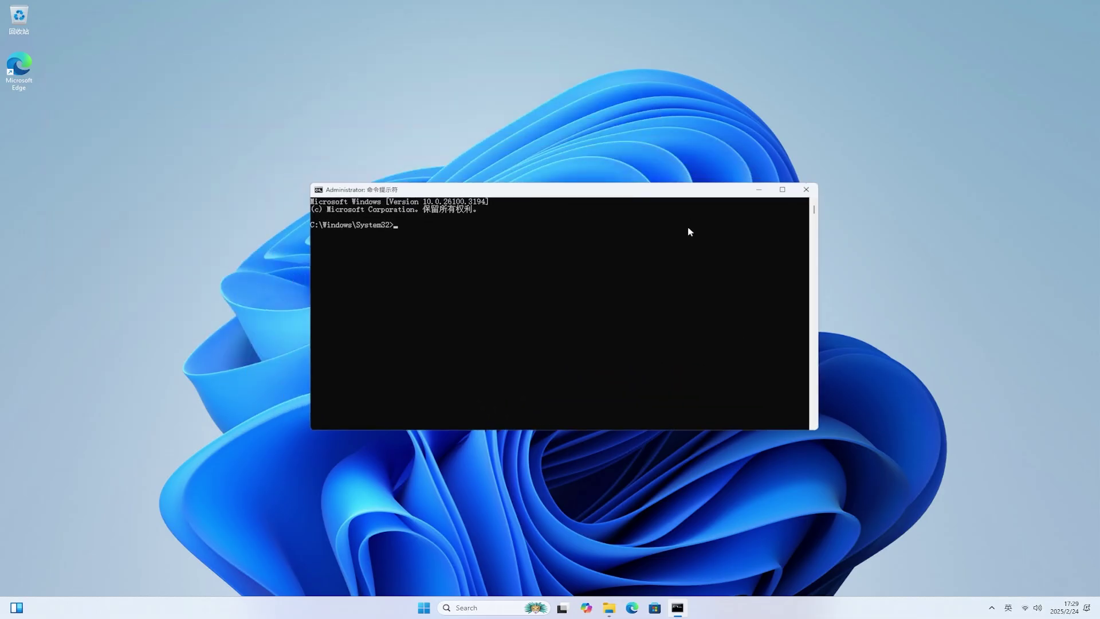
Step: Set the D drive directory to the extracted ISO folder with cd and its copied path, and try to run "setup.exe /product server"
type("cd")
type("D:\\Windows11\\zh-cn_windows_11_consumer_editions_version_24h2_updated_feb_2025_x64_dvd_3733c10e")
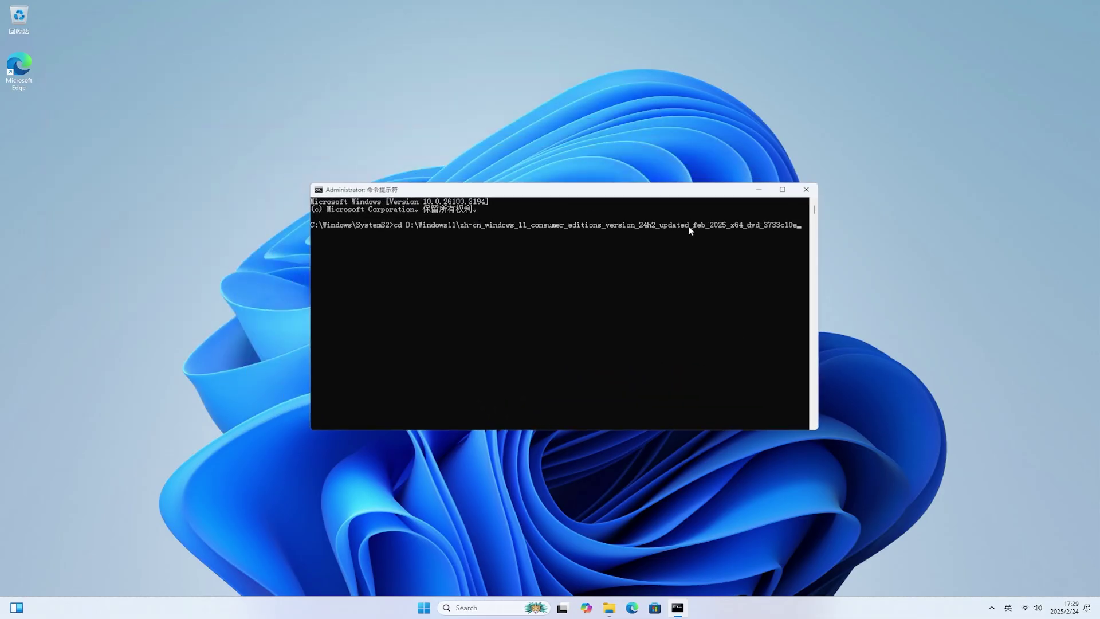
key("Return")
type("setup.ex")
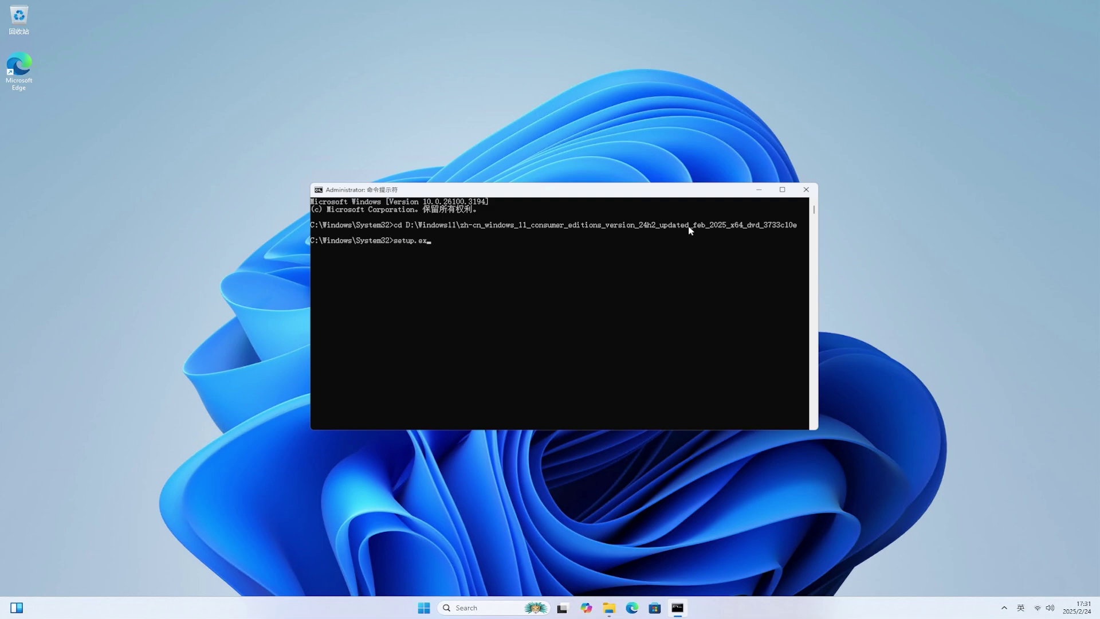
type("e /product server")
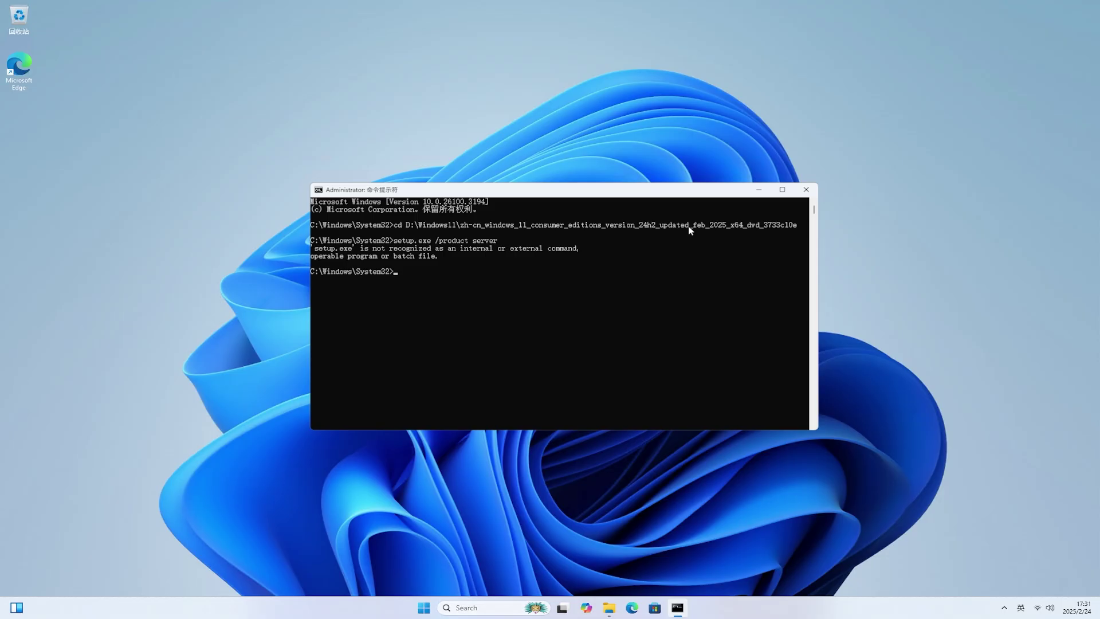
Step: Switch Command Prompt to drive D with "d:" and run "setup.exe /product server" from the extracted folder
type("d:")
key("Return")
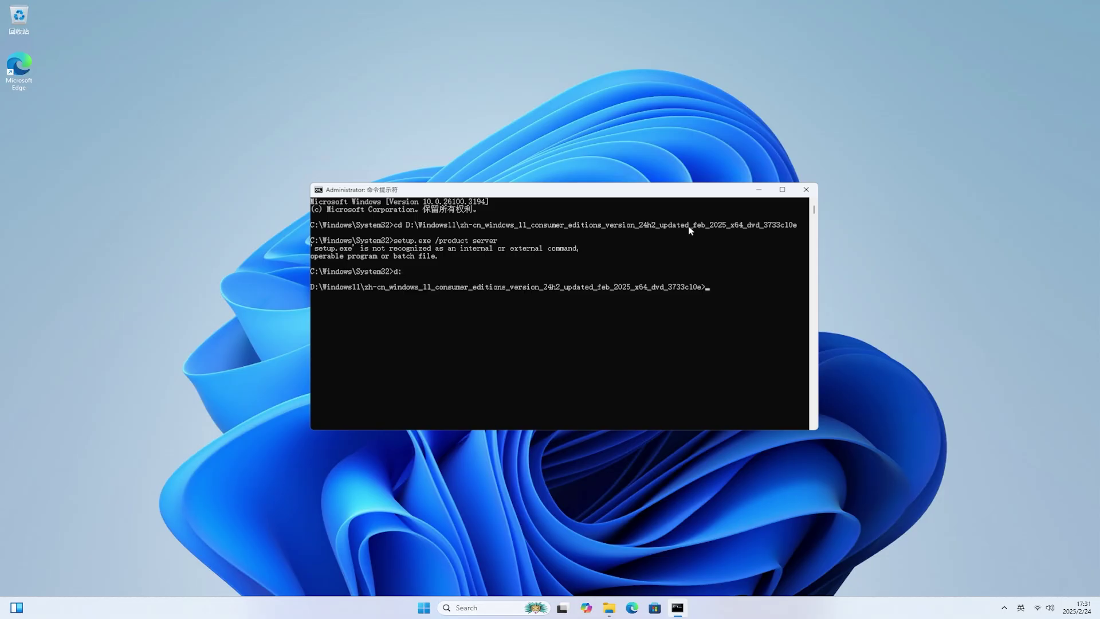
type("setup.exe /product server")
key("Return")
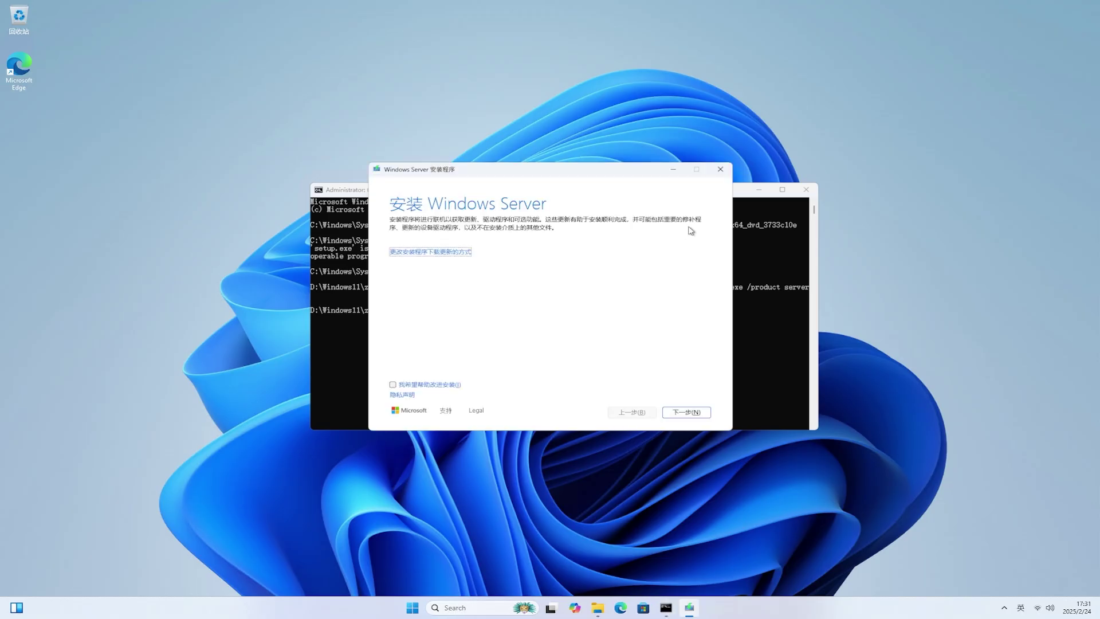
Step: Set the update download option in Windows Server Setup to "不是现在", minimize Command Prompt, and accept the licence terms
left_click(458, 254)
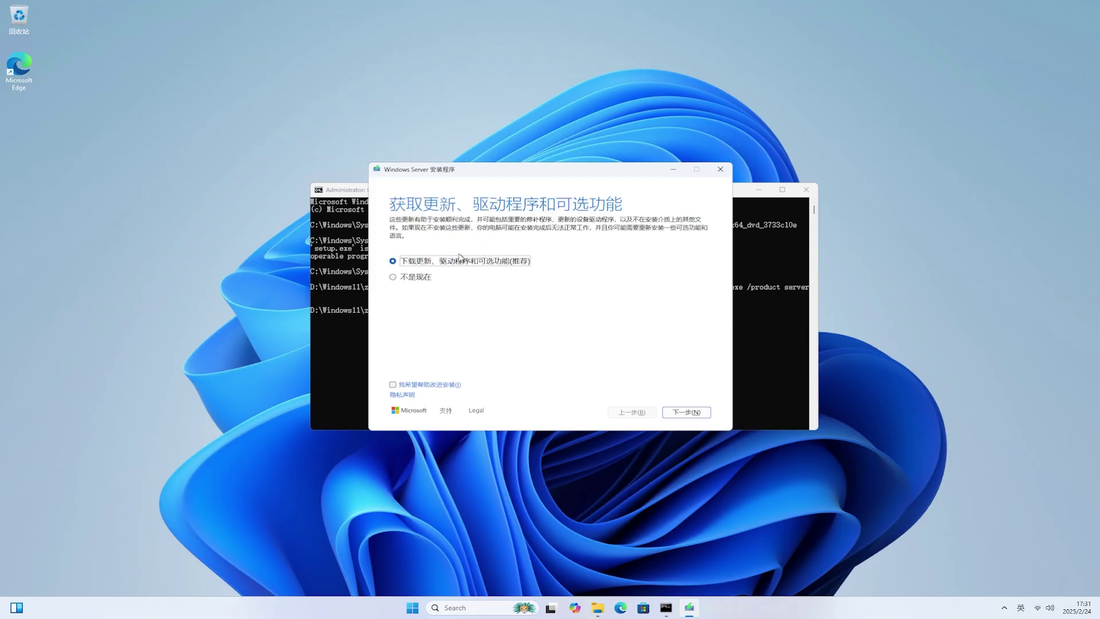
left_click(417, 279)
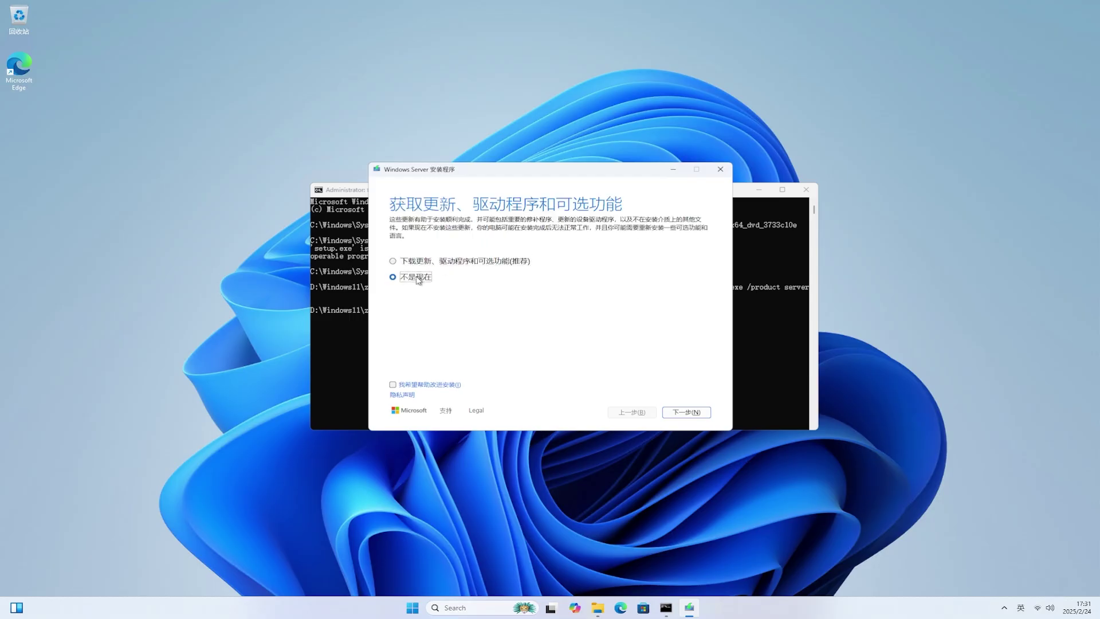
left_click(687, 413)
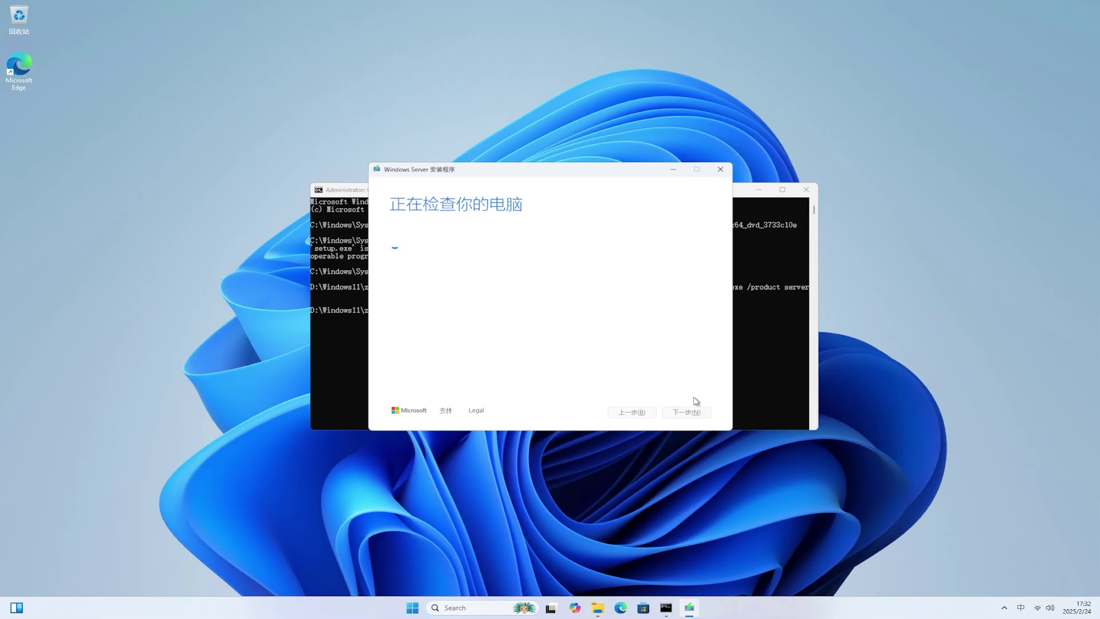
left_click(759, 191)
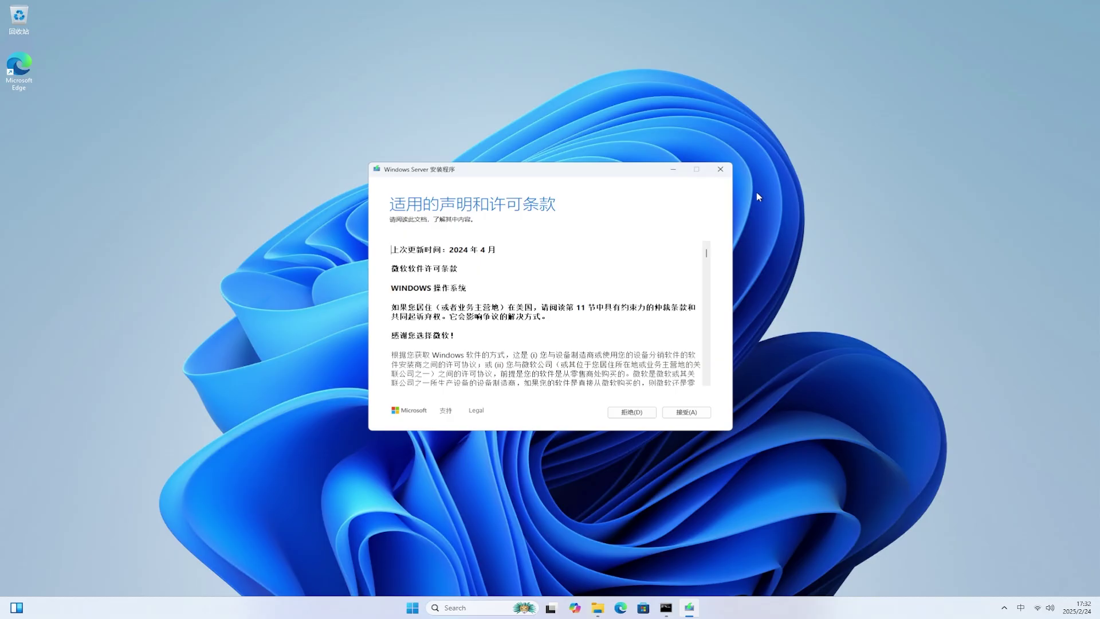
left_click(687, 413)
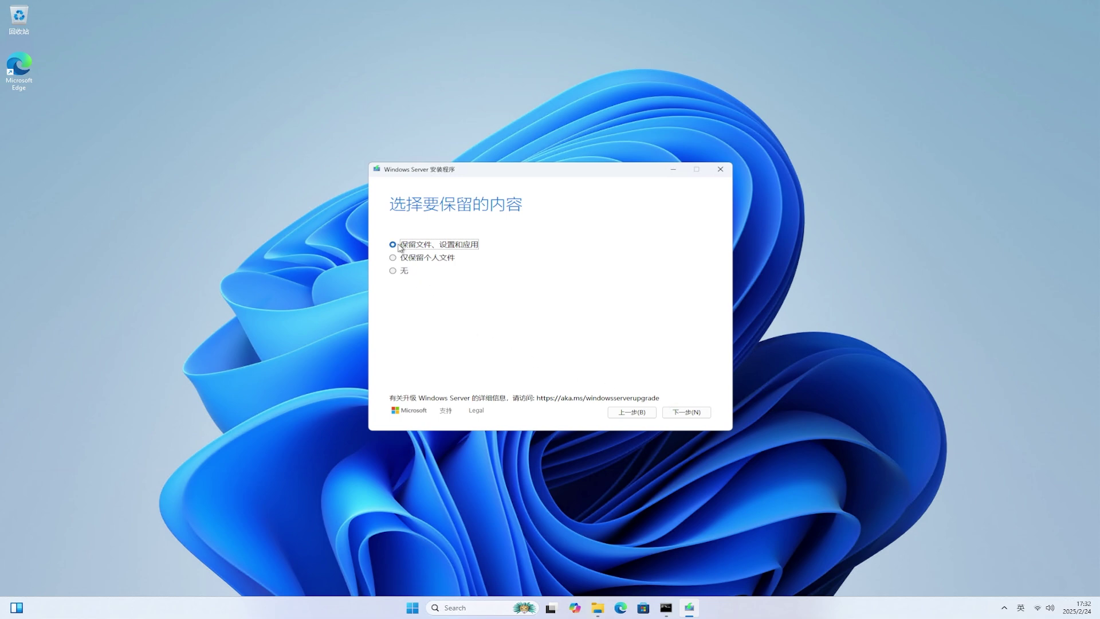
Step: Start the installation with "保留文件、设置和应用" selected, and cancel it while it is running
left_click(696, 415)
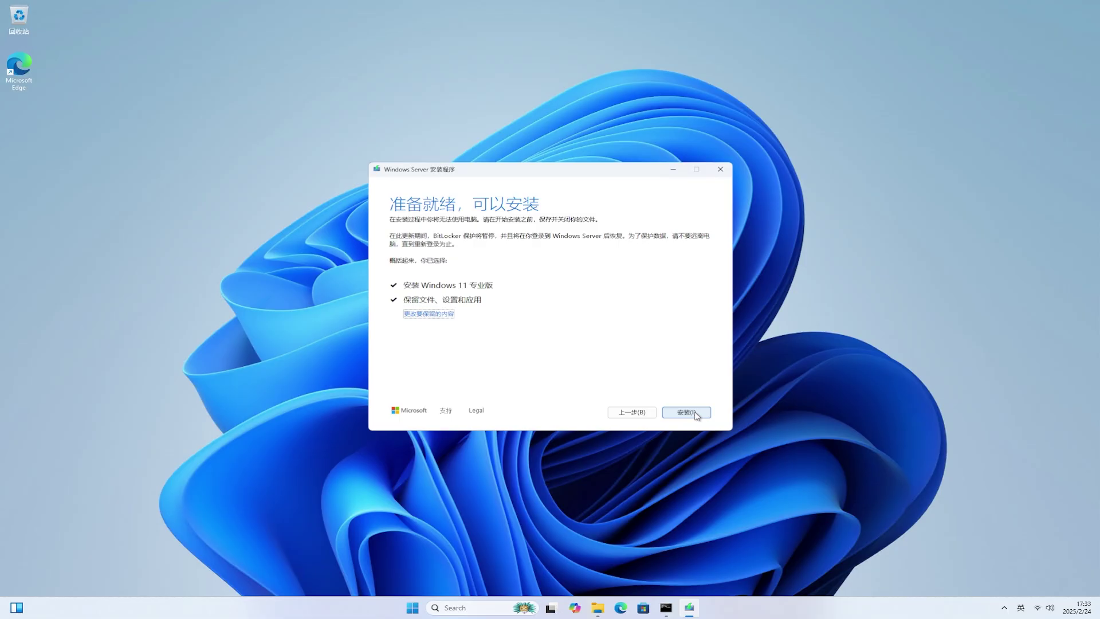
left_click(687, 412)
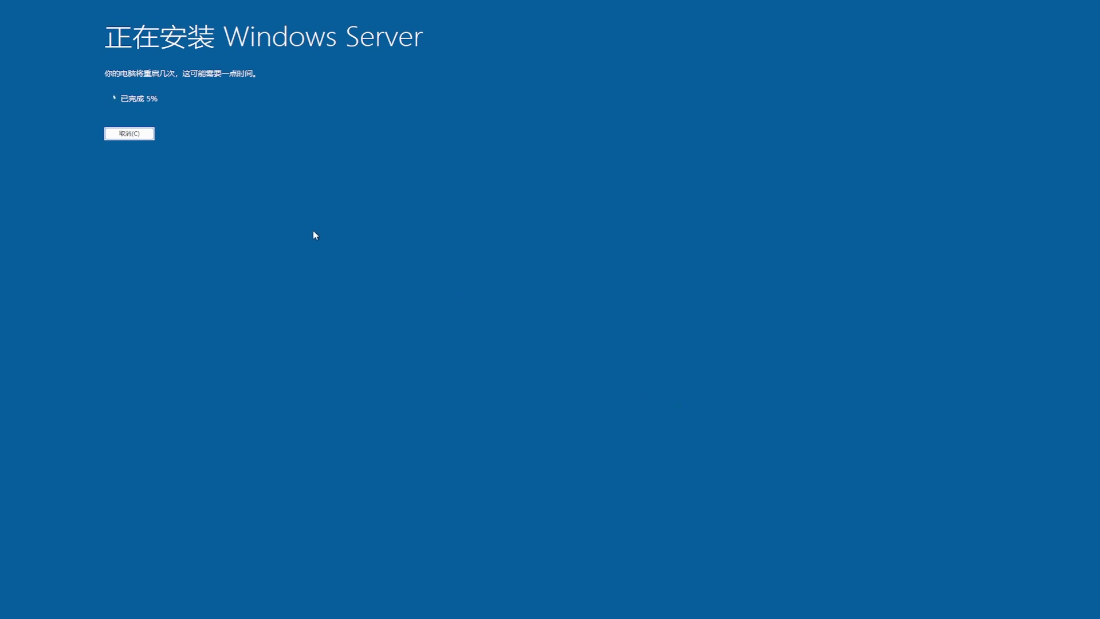
left_click(124, 134)
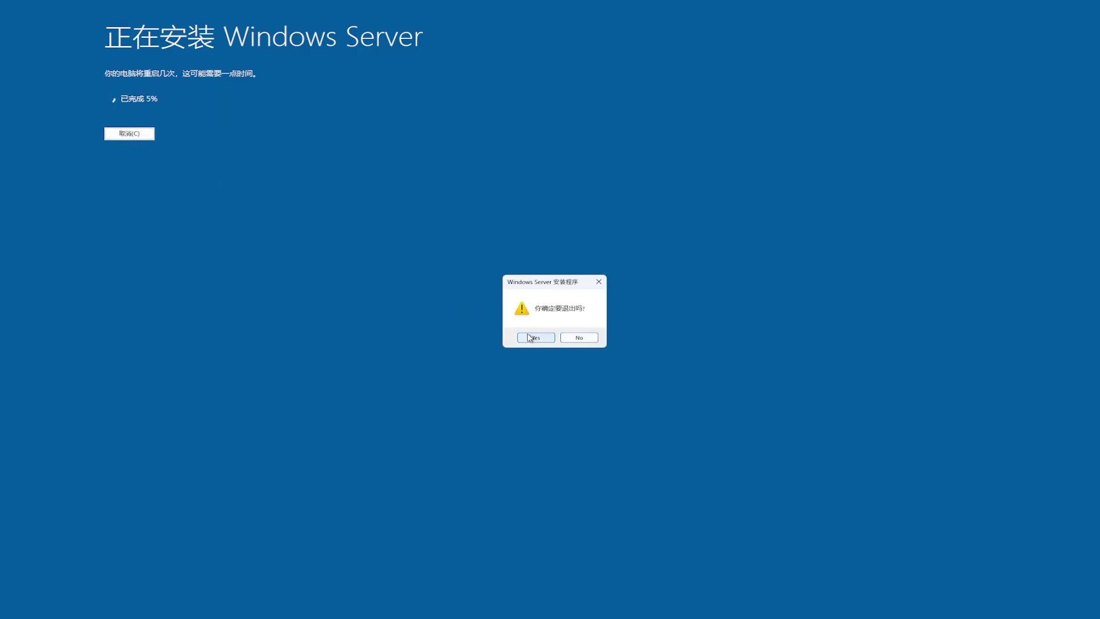
left_click(537, 339)
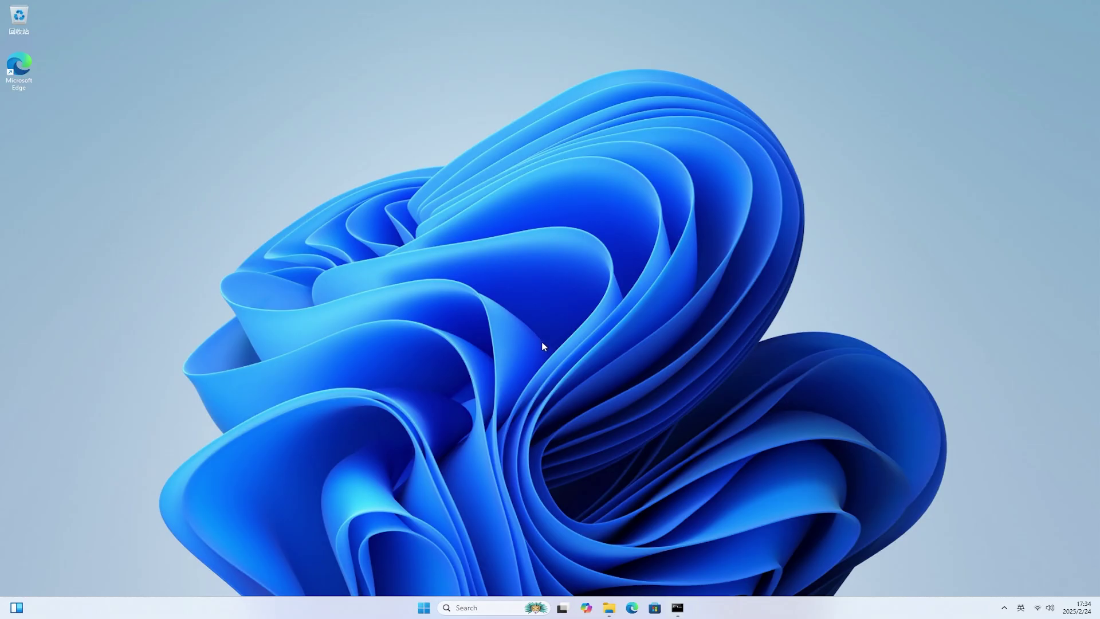
Step: Return to Command Prompt and change to the sources subfolder with "cd sources"
left_click(677, 608)
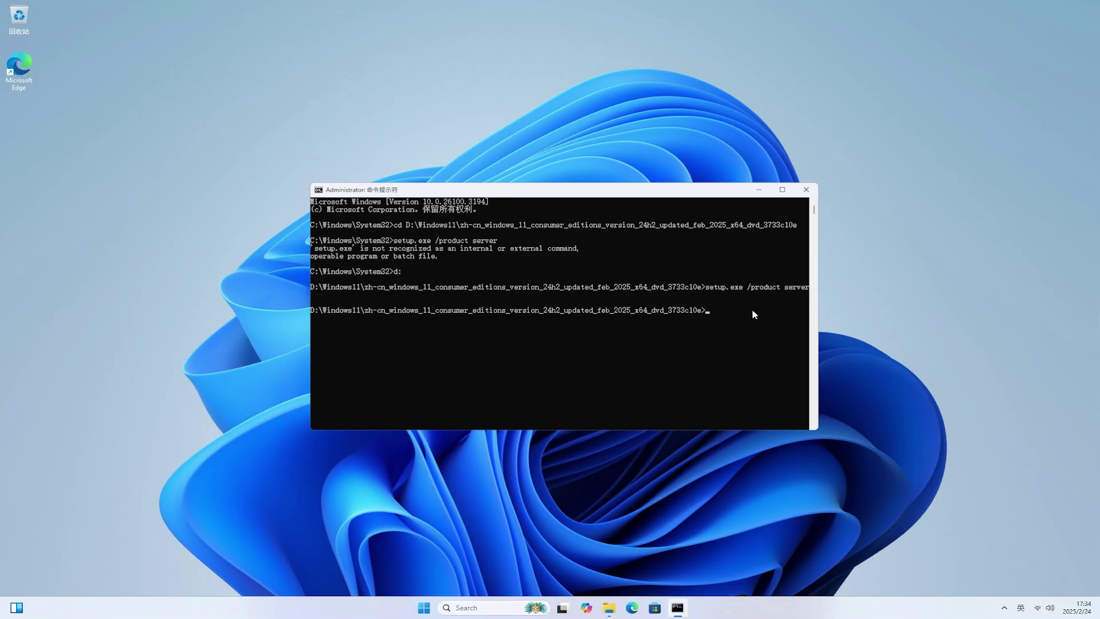
type("cd sources")
key("Return")
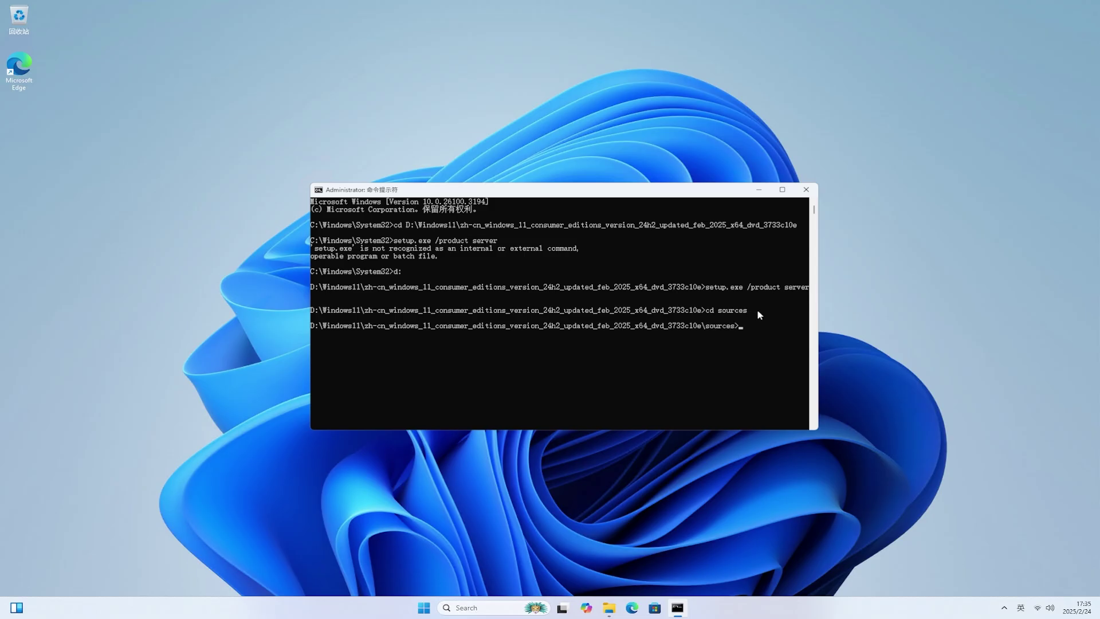
Step: Run "setupprep.exe /product server" from the sources folder, widening and repositioning the Command Prompt window, and minimize it
left_click(866, 329)
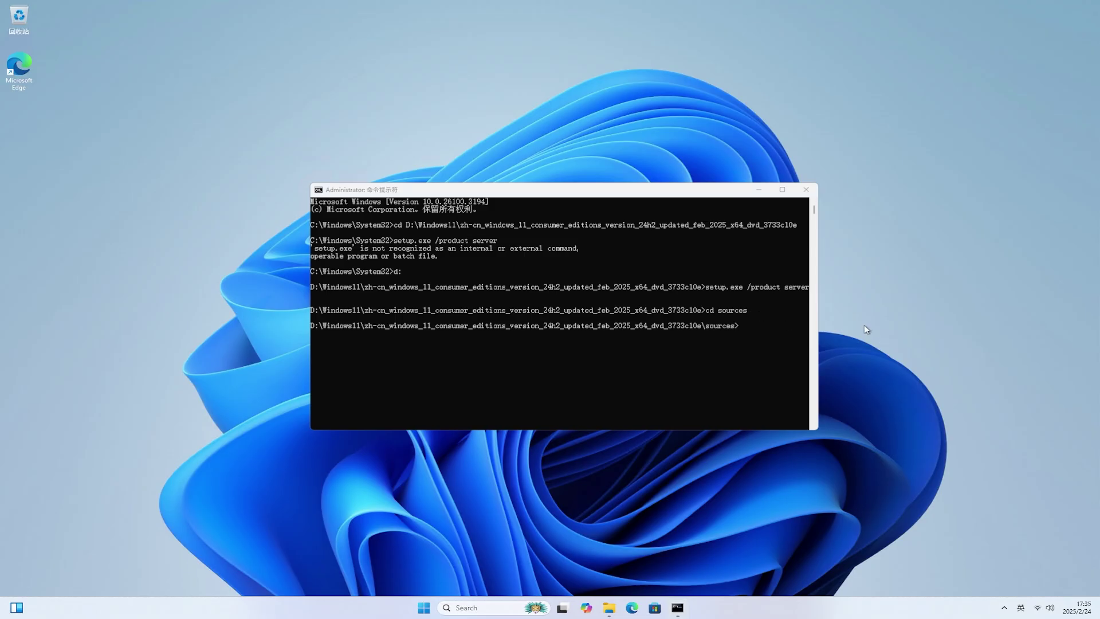
left_click(807, 335)
type("setupprep")
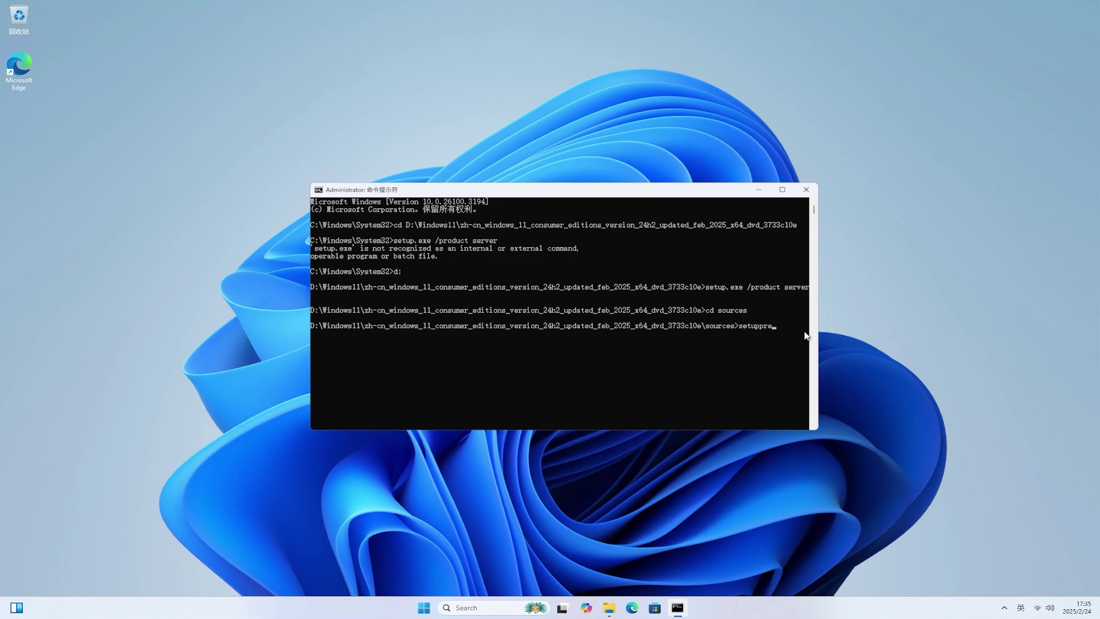
type(".exe /product server")
left_click_drag(820, 430, 945, 444)
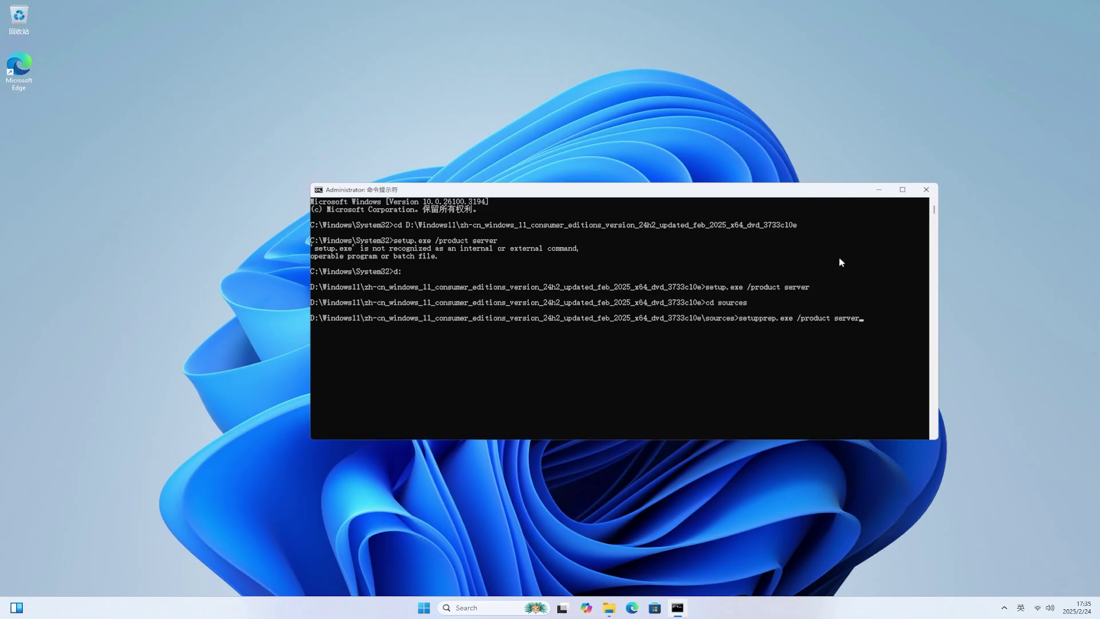
left_click_drag(818, 194, 715, 162)
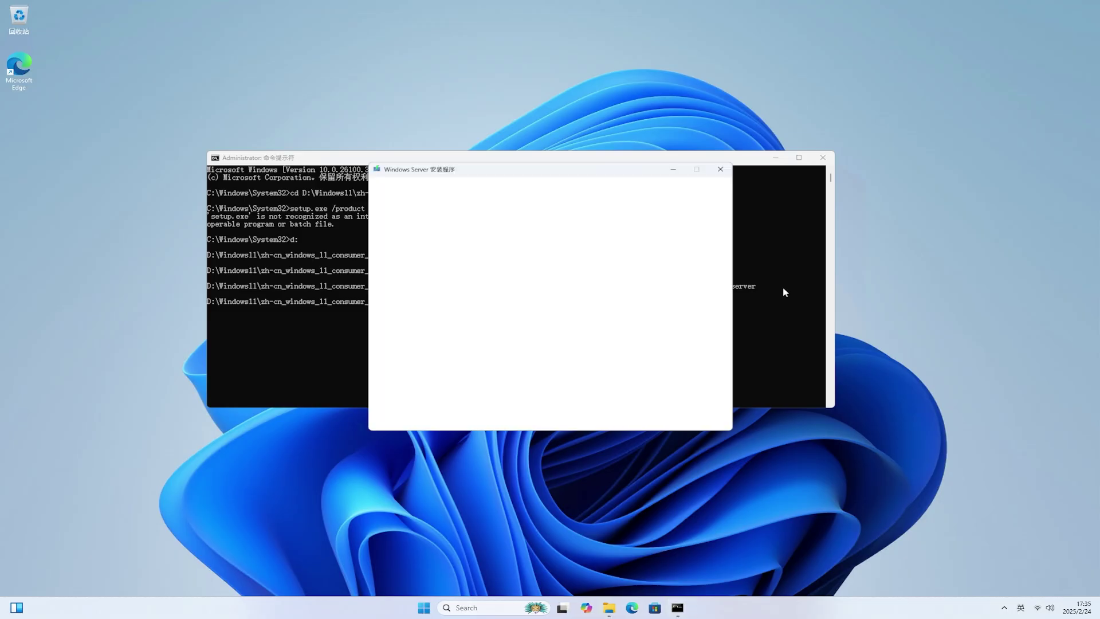
left_click(774, 173)
left_click(776, 157)
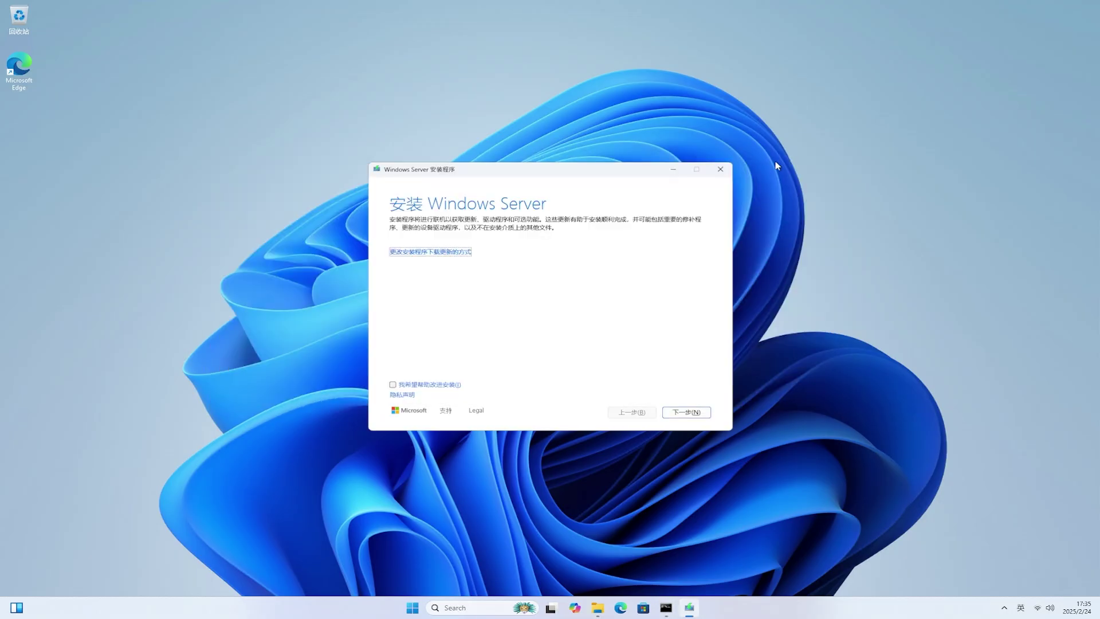
Step: Try to continue Setup with updates set to "不是现在", the licence terms accepted and "保留文件、设置和应用" selected
left_click(455, 251)
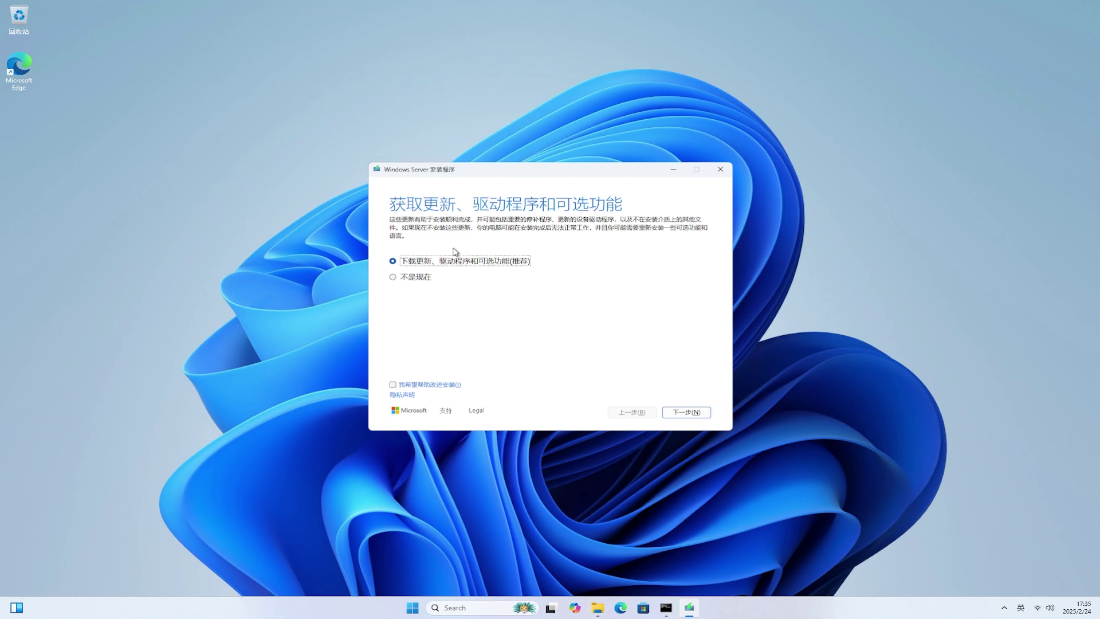
left_click(425, 277)
left_click(690, 413)
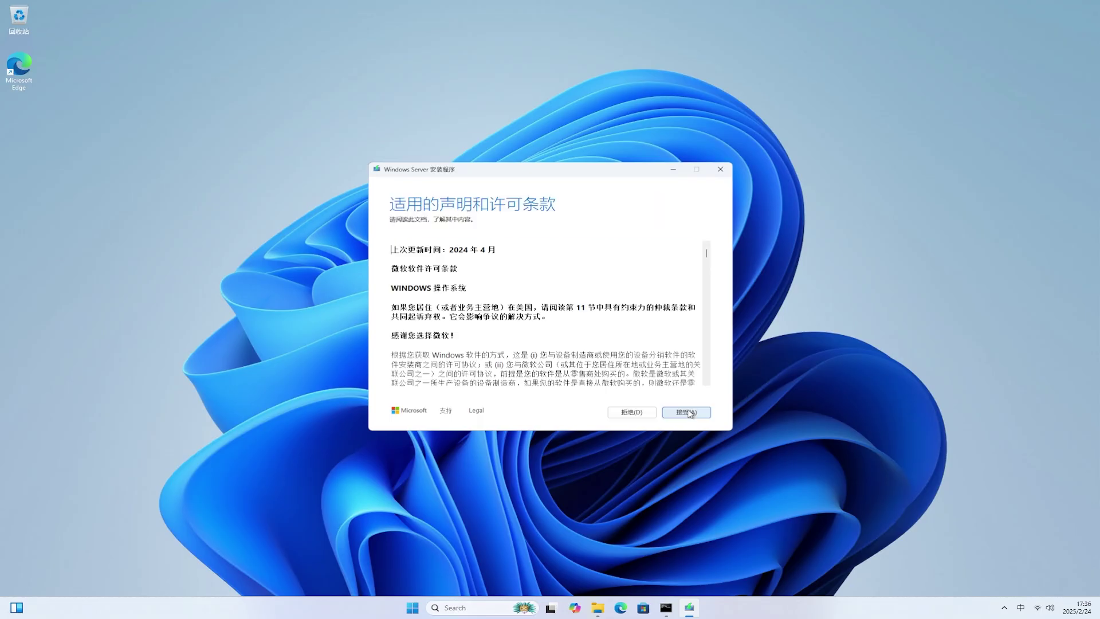
left_click(689, 413)
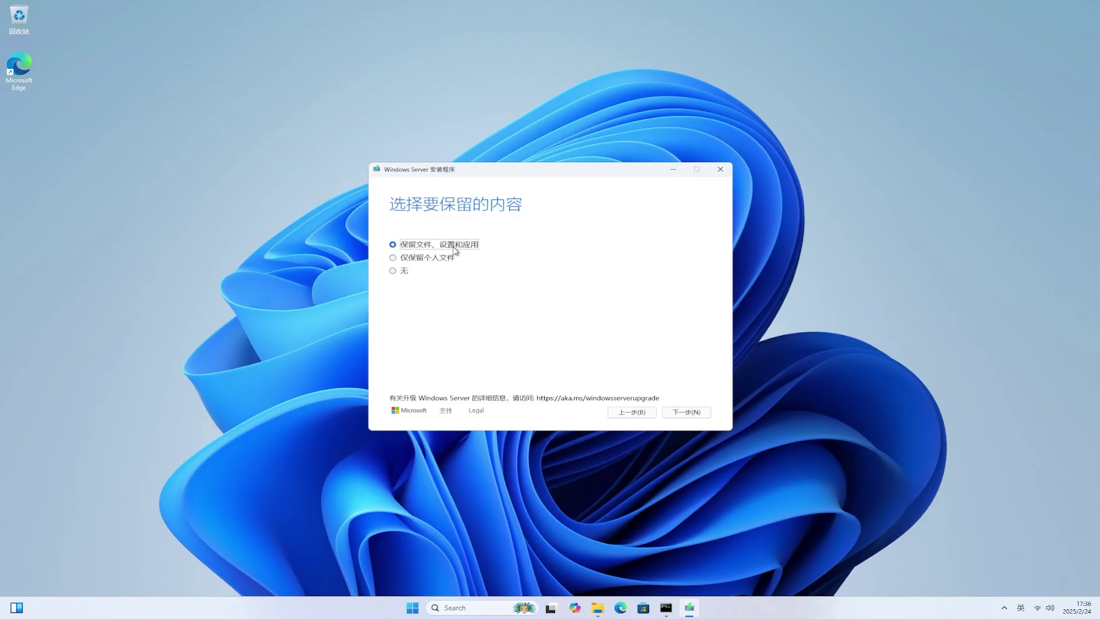
left_click(704, 415)
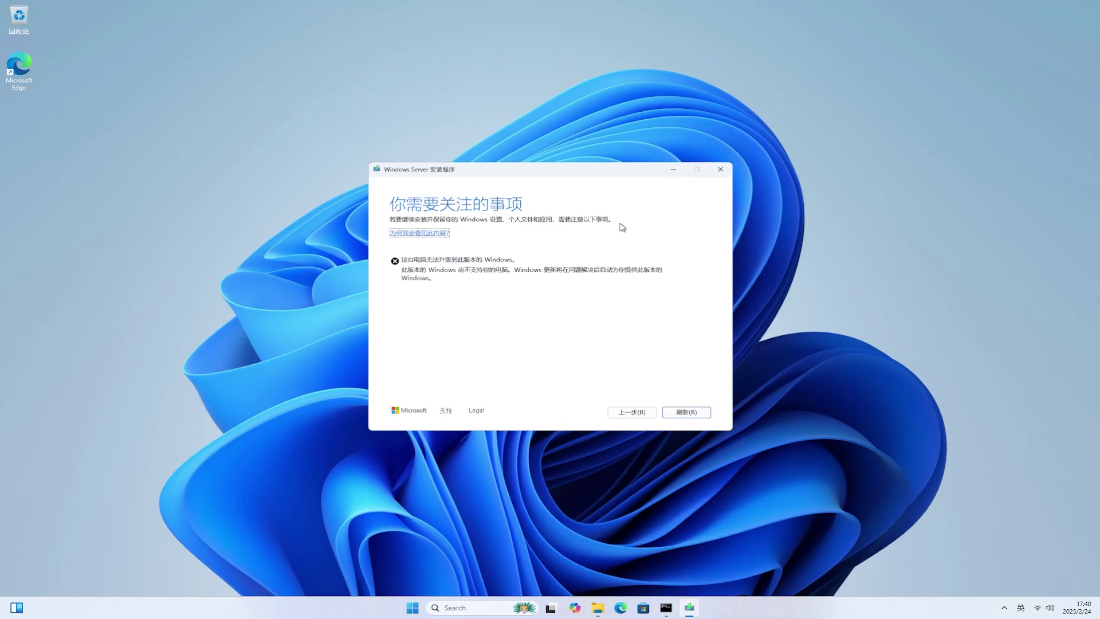
Step: Exit the Windows Server setup program and open the 下载 folder in File Explorer
left_click(719, 172)
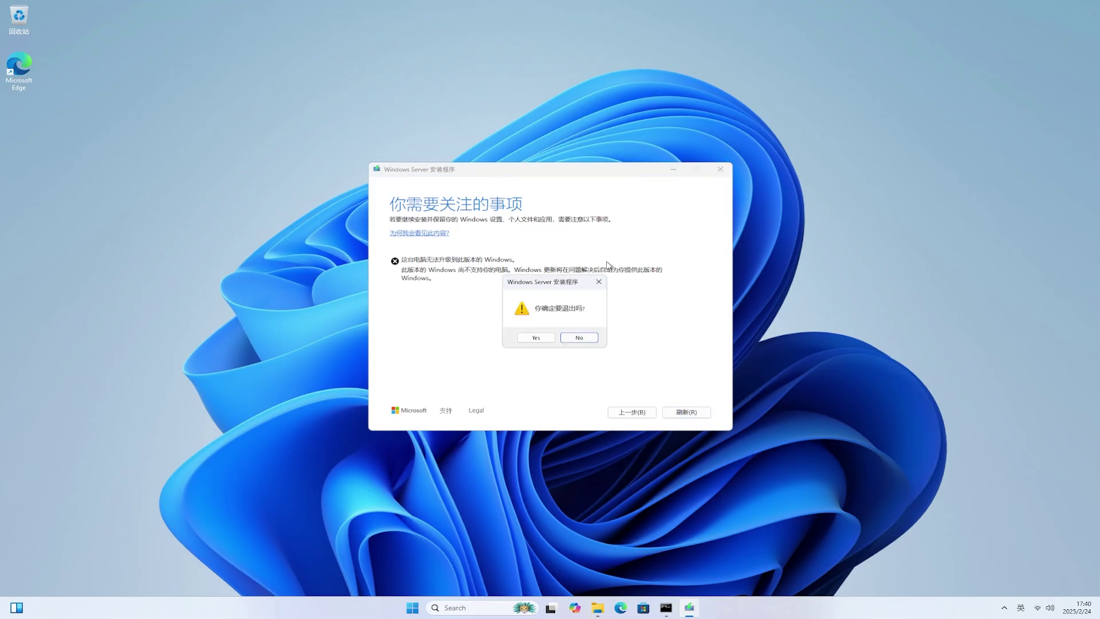
left_click(537, 338)
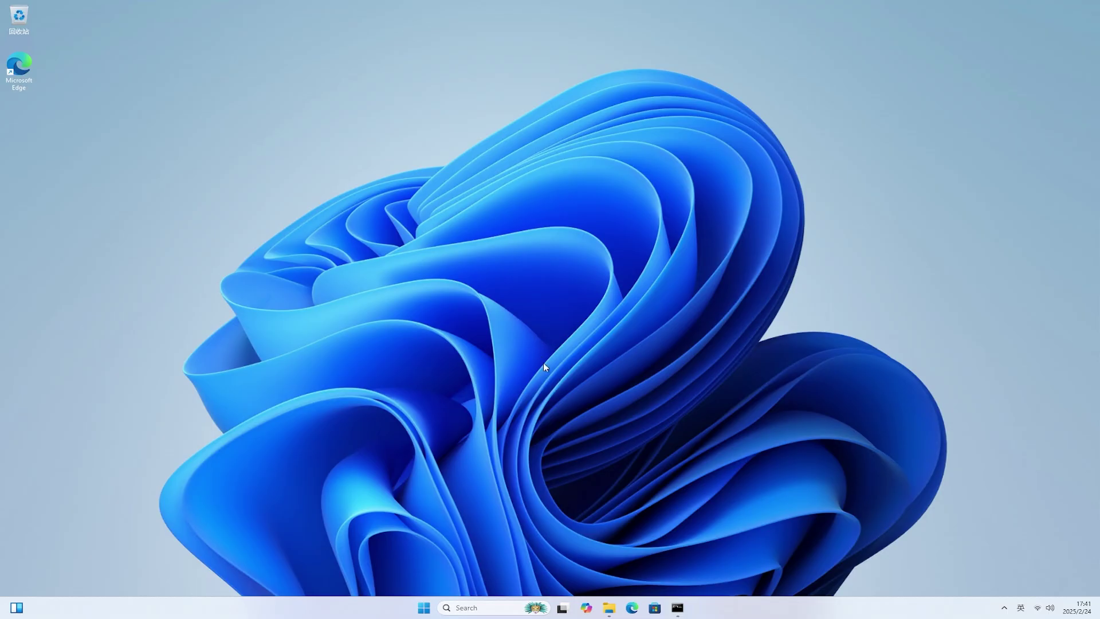
left_click(611, 610)
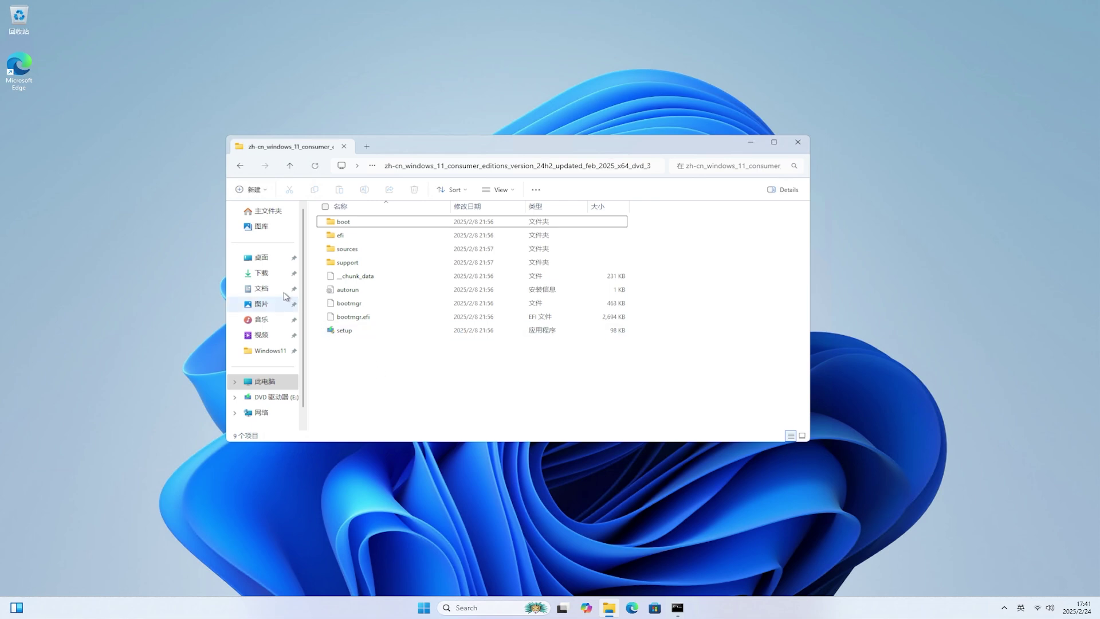
left_click(268, 275)
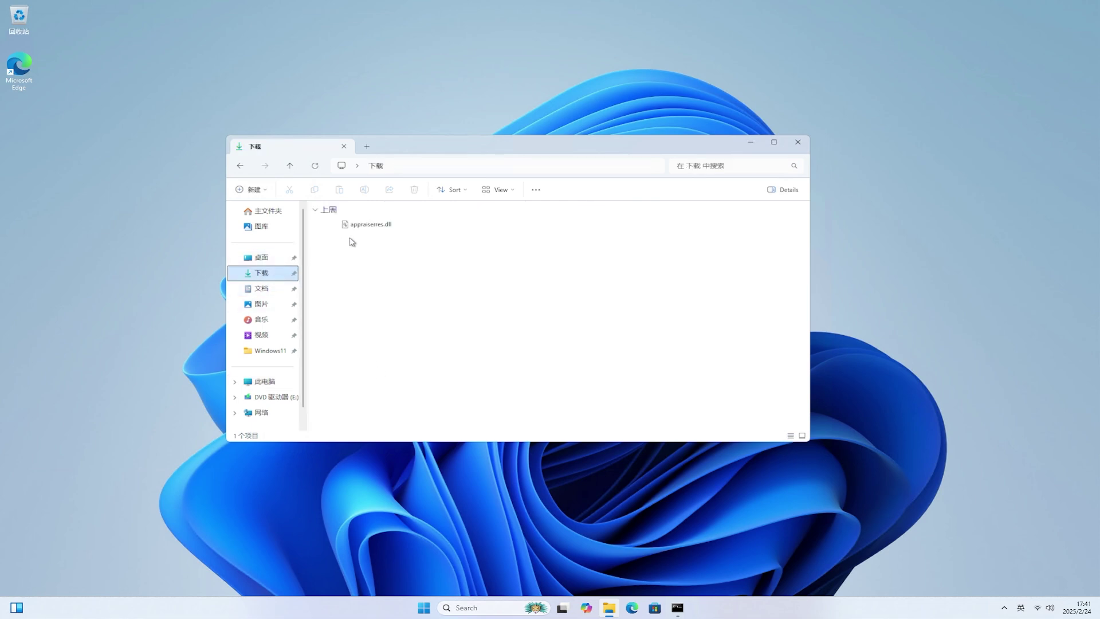
Step: Check the size of appraiserres.dll in its file properties and close them
left_click(382, 227)
right_click(382, 227)
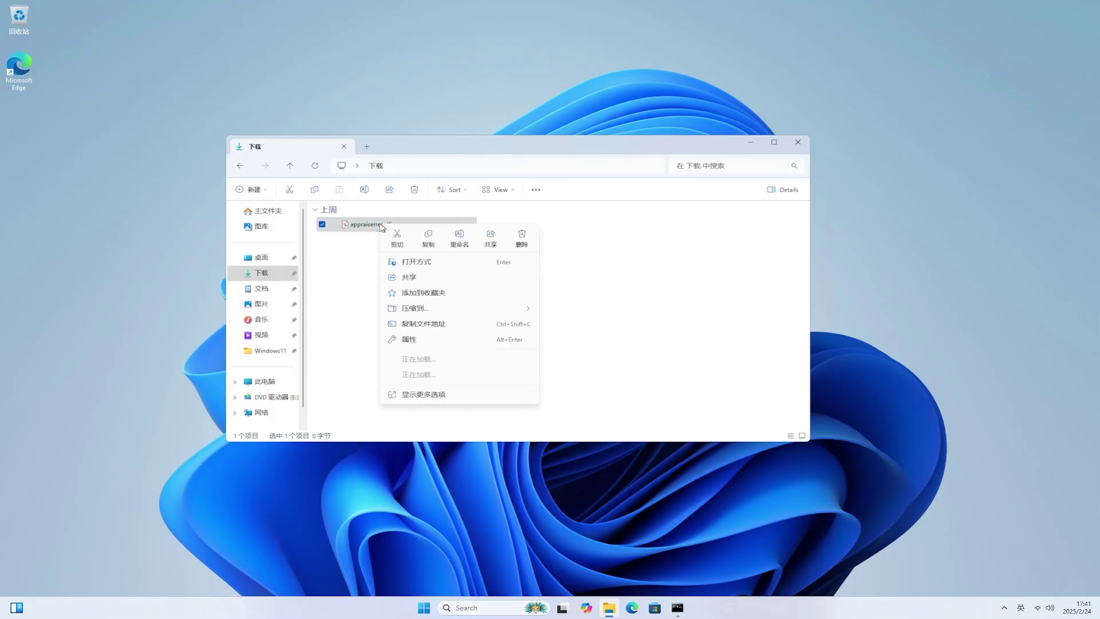
left_click(434, 342)
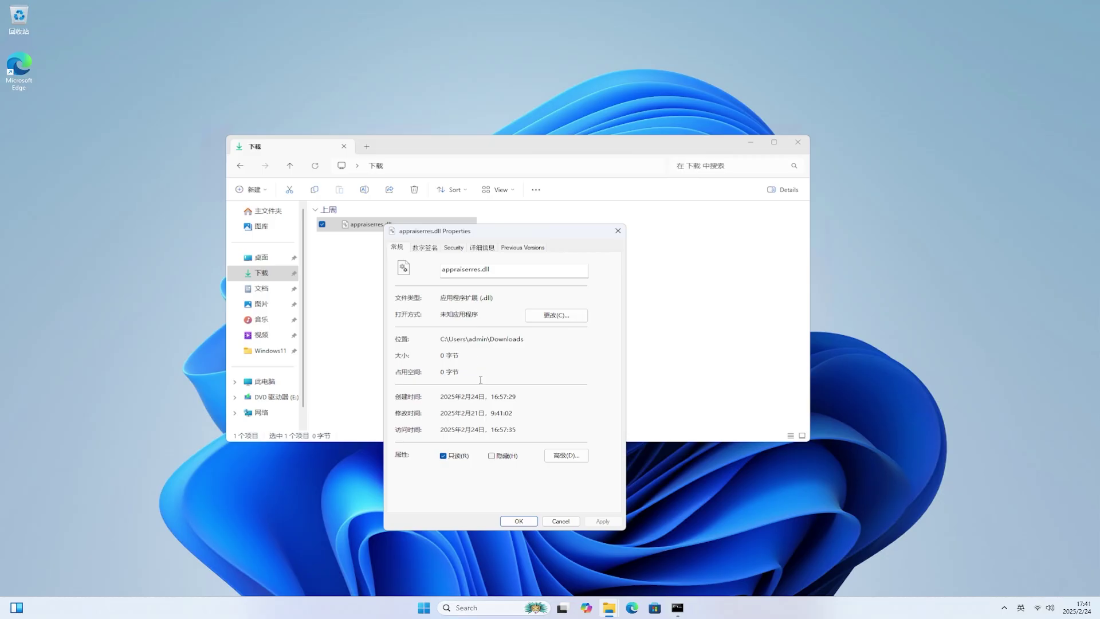
left_click(519, 522)
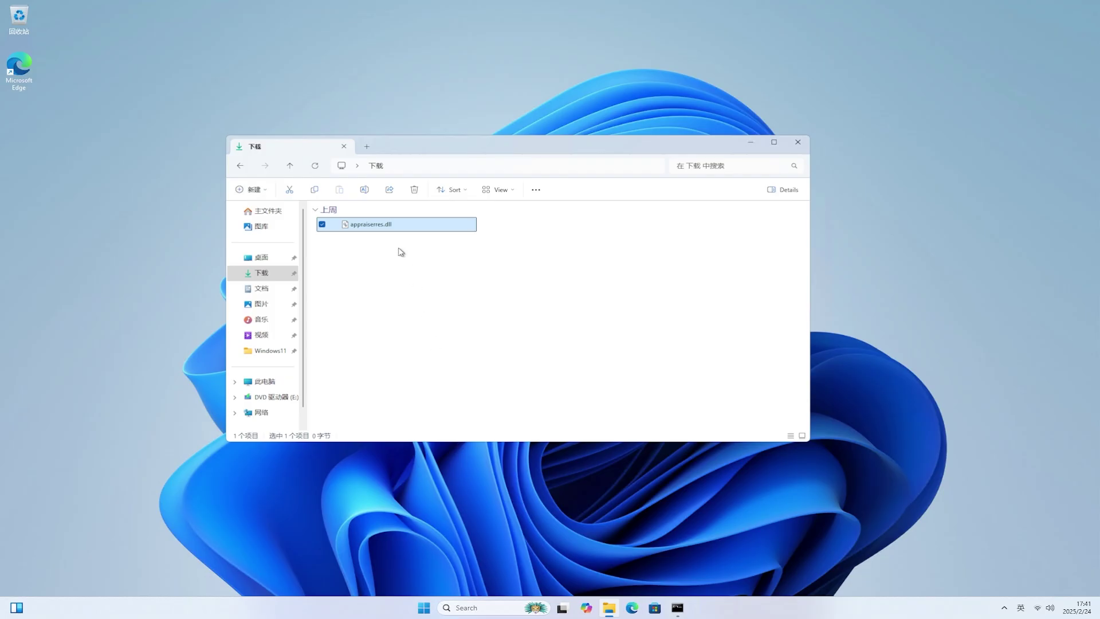
Step: Copy appraiserres.dll from 下载 into the extracted installer's sources folder, replacing the existing file, and minimize File Explorer
right_click(389, 228)
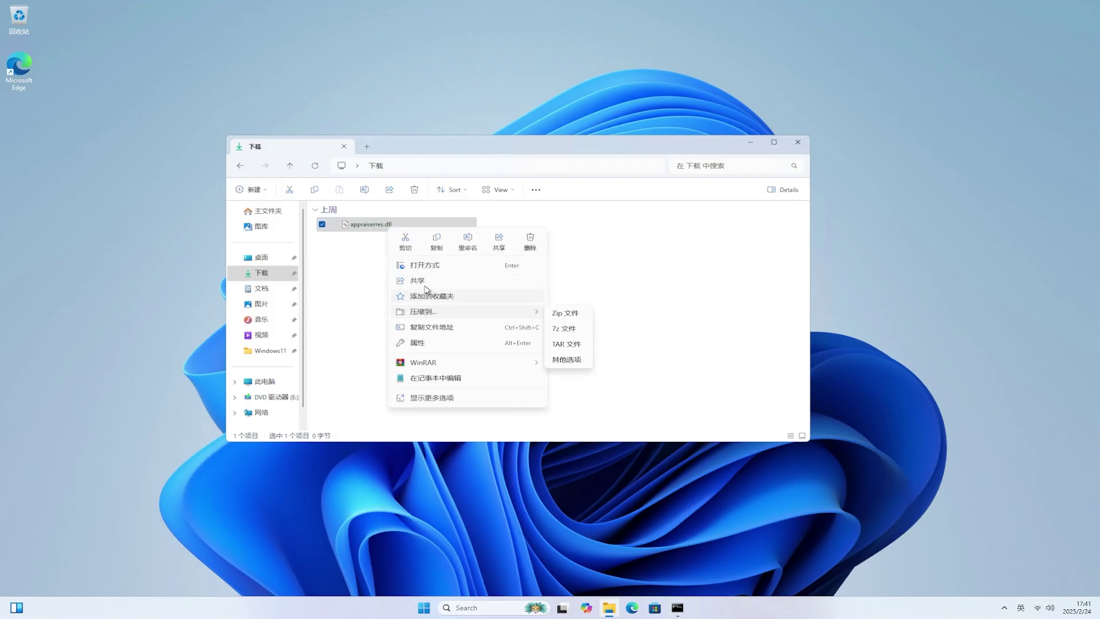
left_click(437, 243)
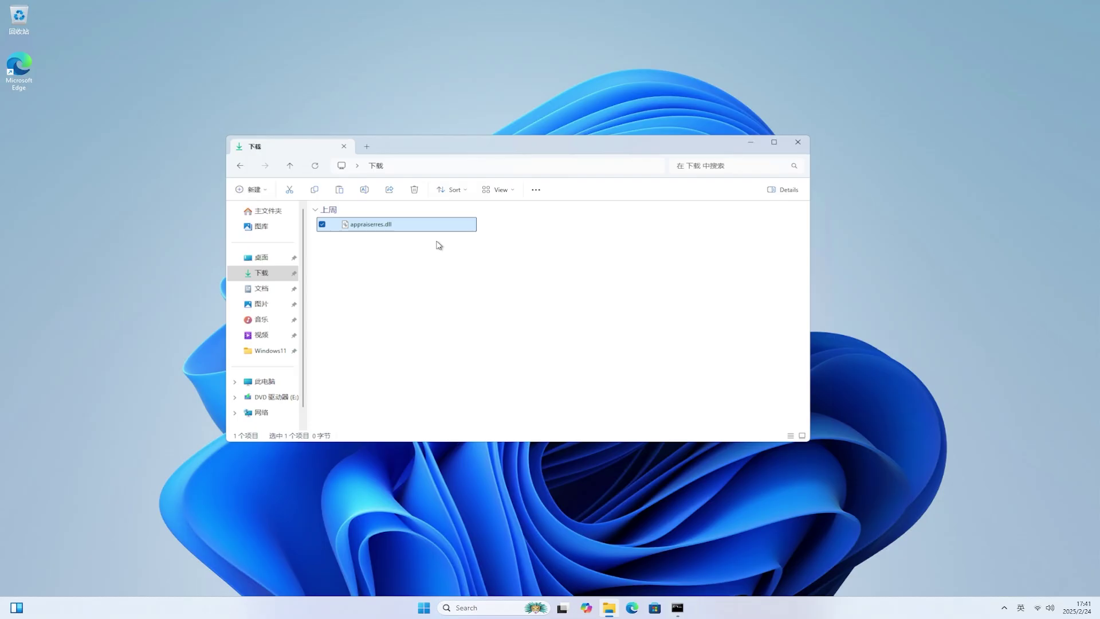
left_click(241, 167)
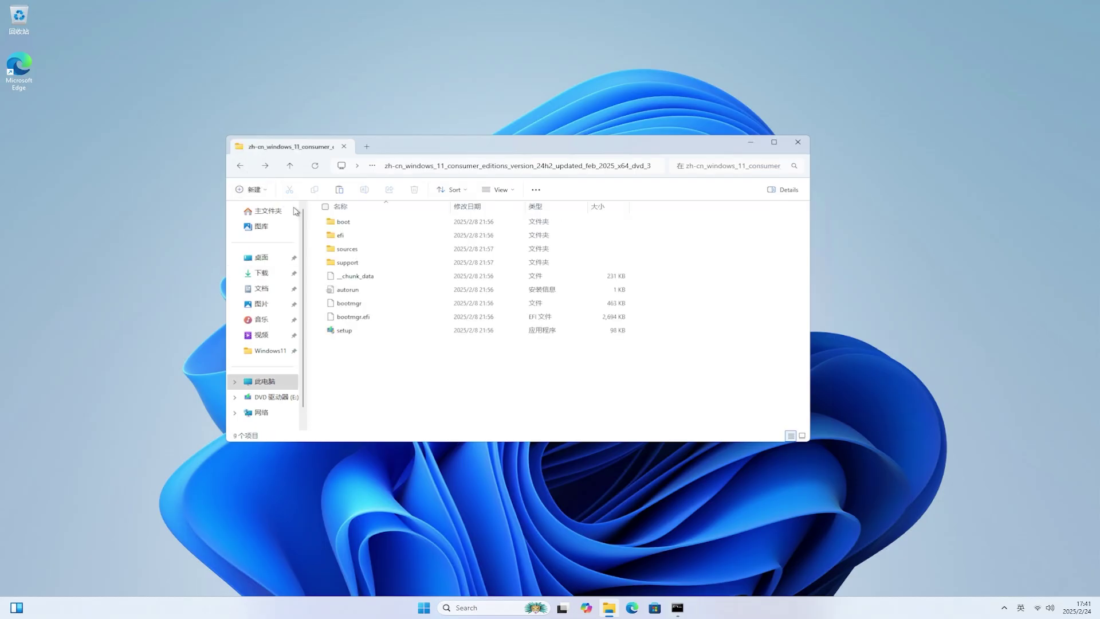
double_click(346, 249)
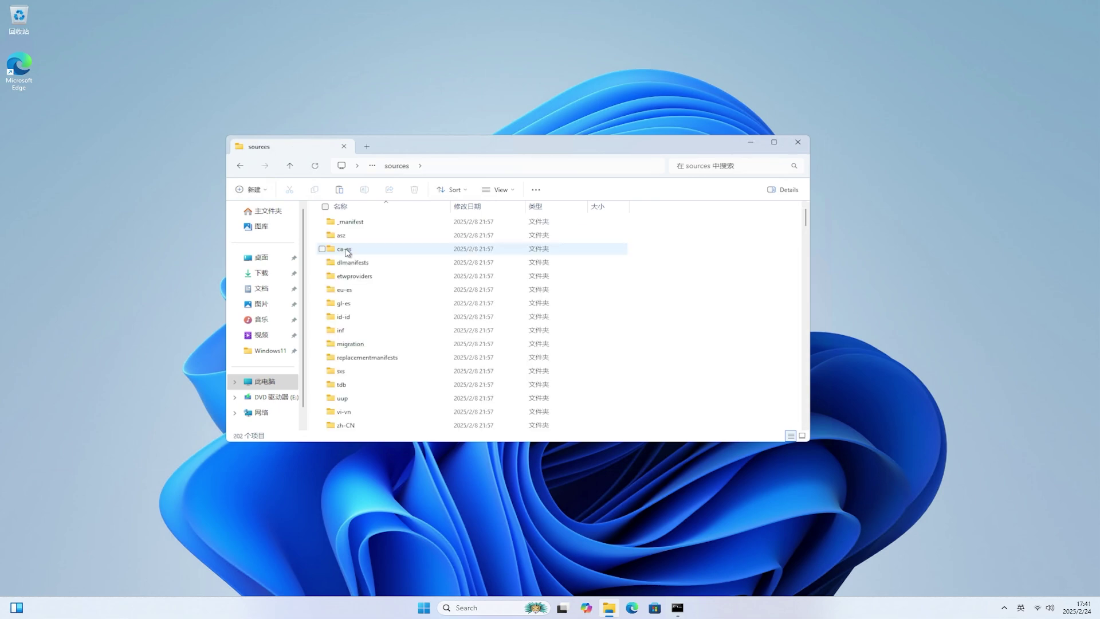
right_click(683, 264)
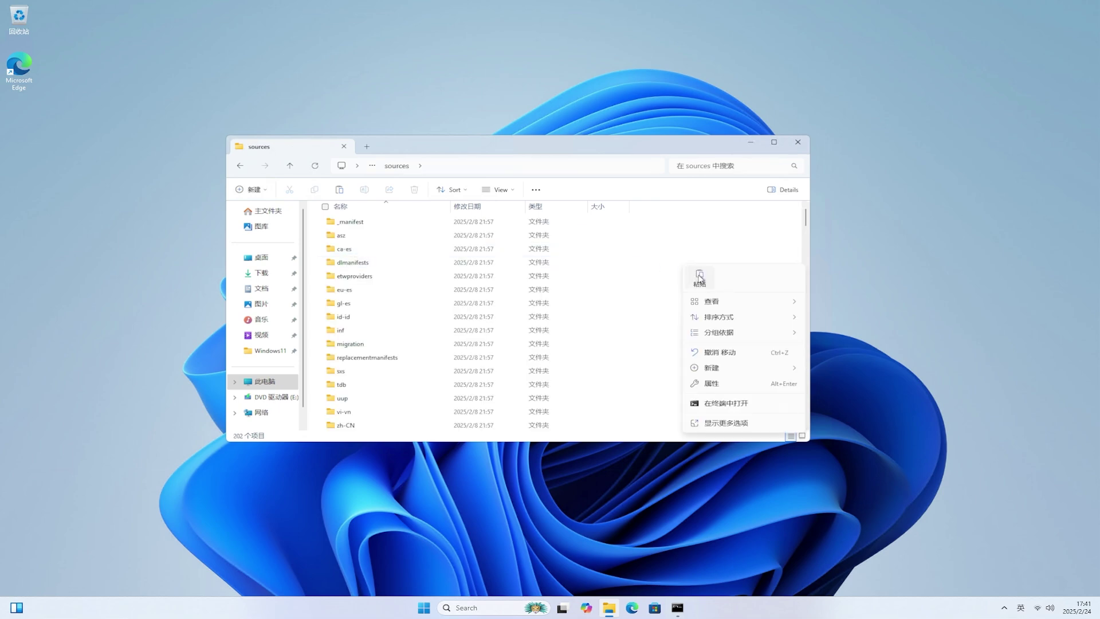
left_click(699, 277)
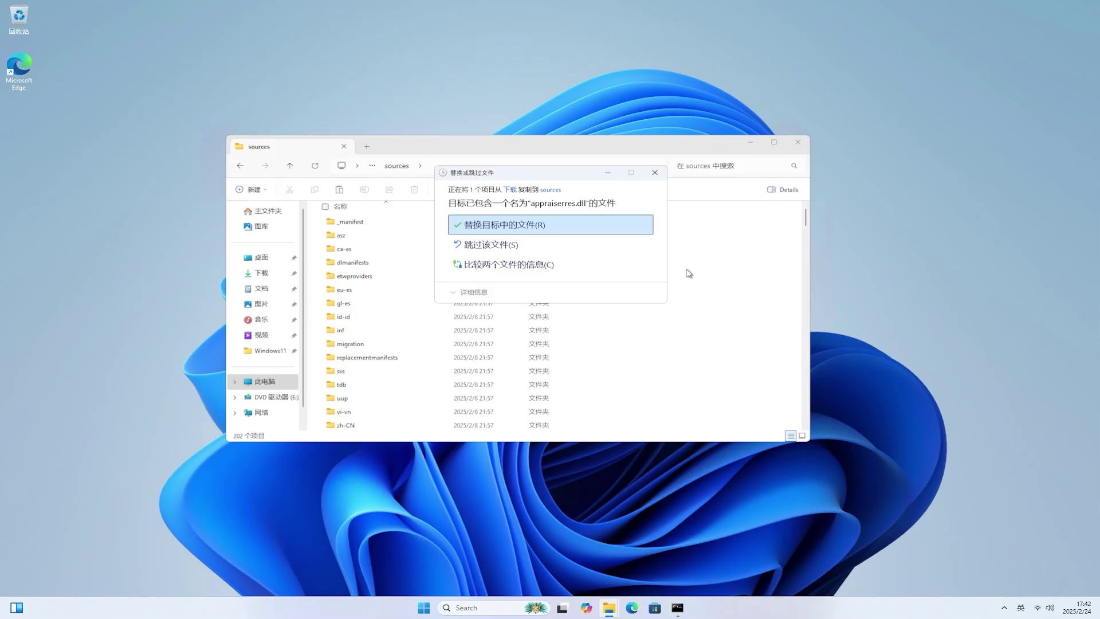
left_click(596, 228)
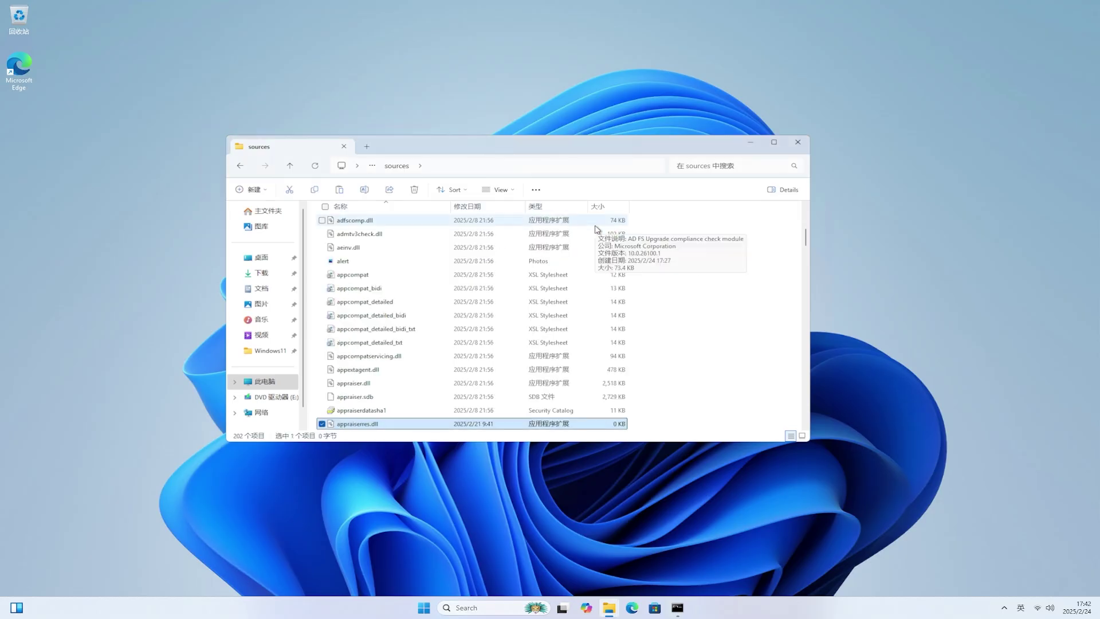
left_click(753, 145)
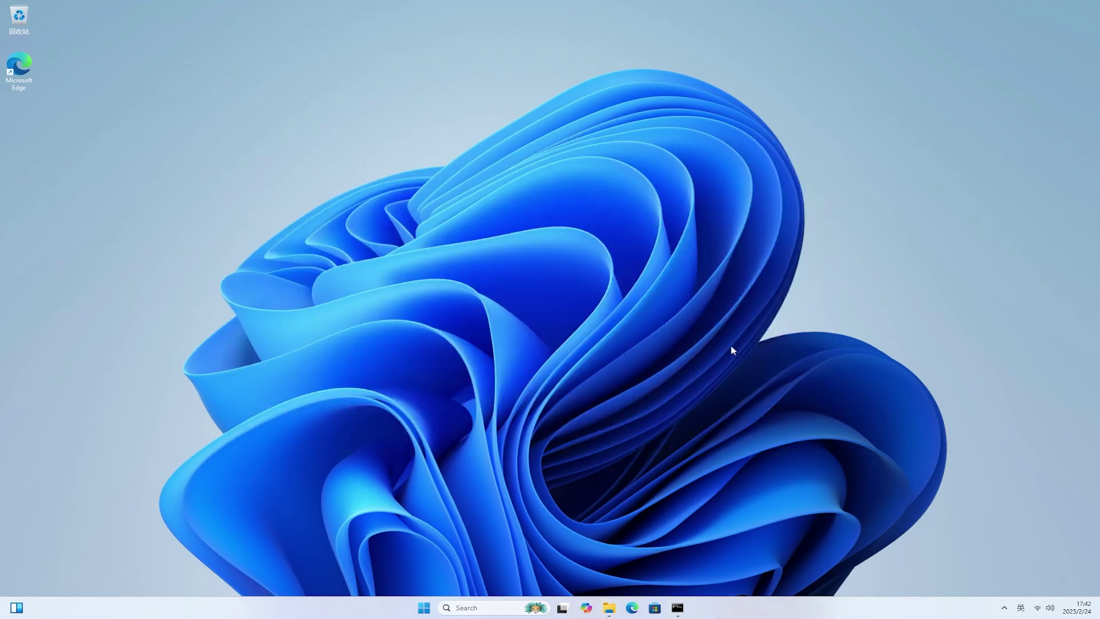
Step: Run "setupprep.exe /product server" again in Command Prompt and continue Setup with "从头开始" selected
left_click(678, 609)
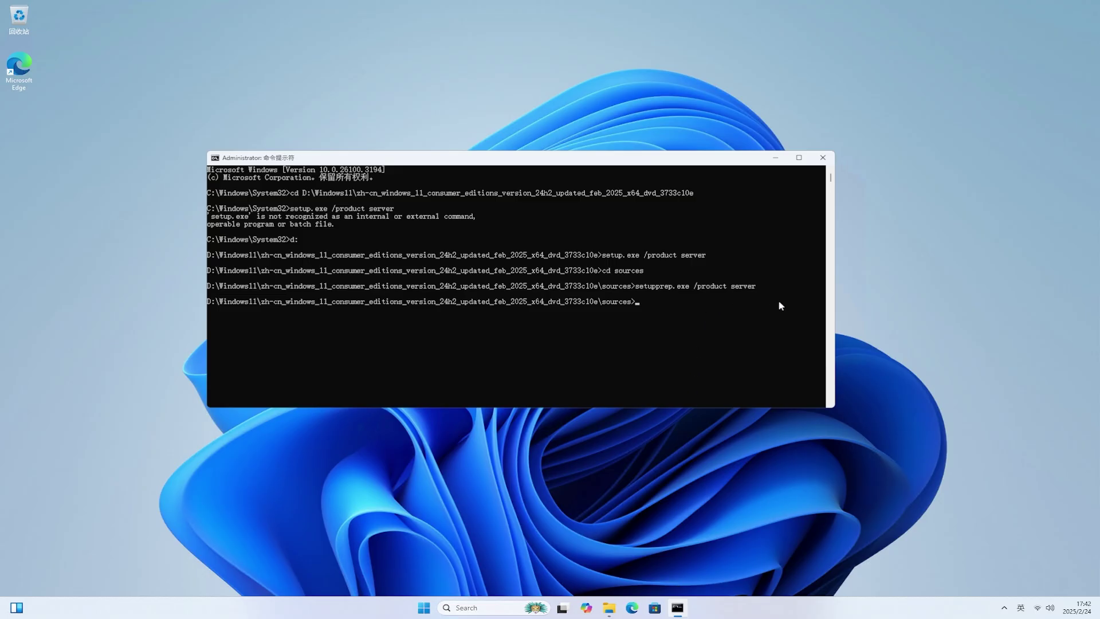
key("Up")
key("Return")
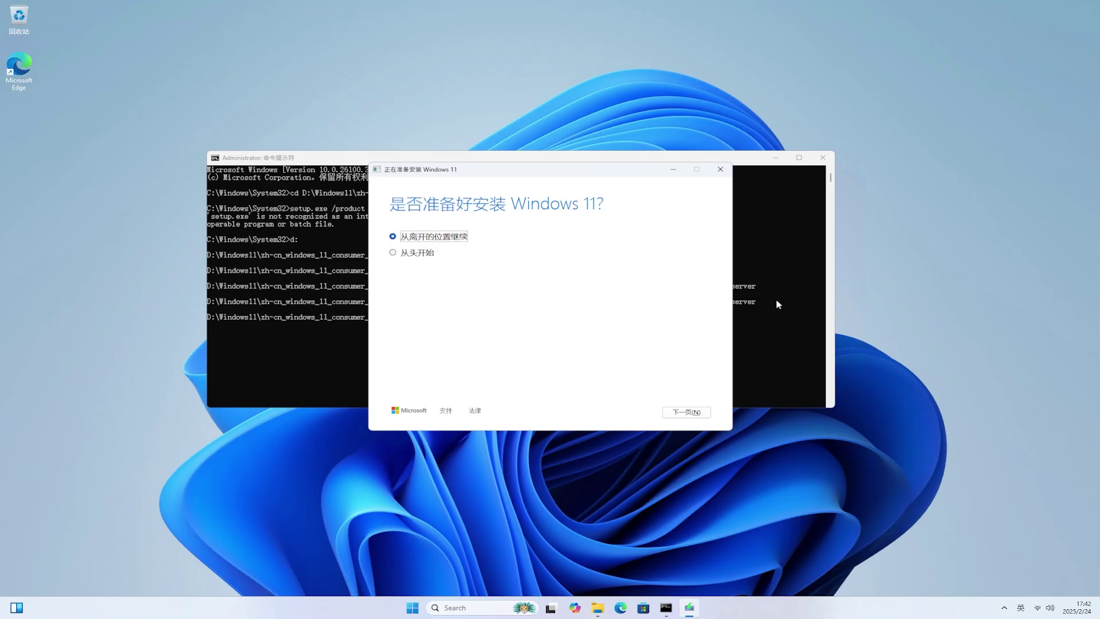
left_click(398, 253)
left_click(700, 417)
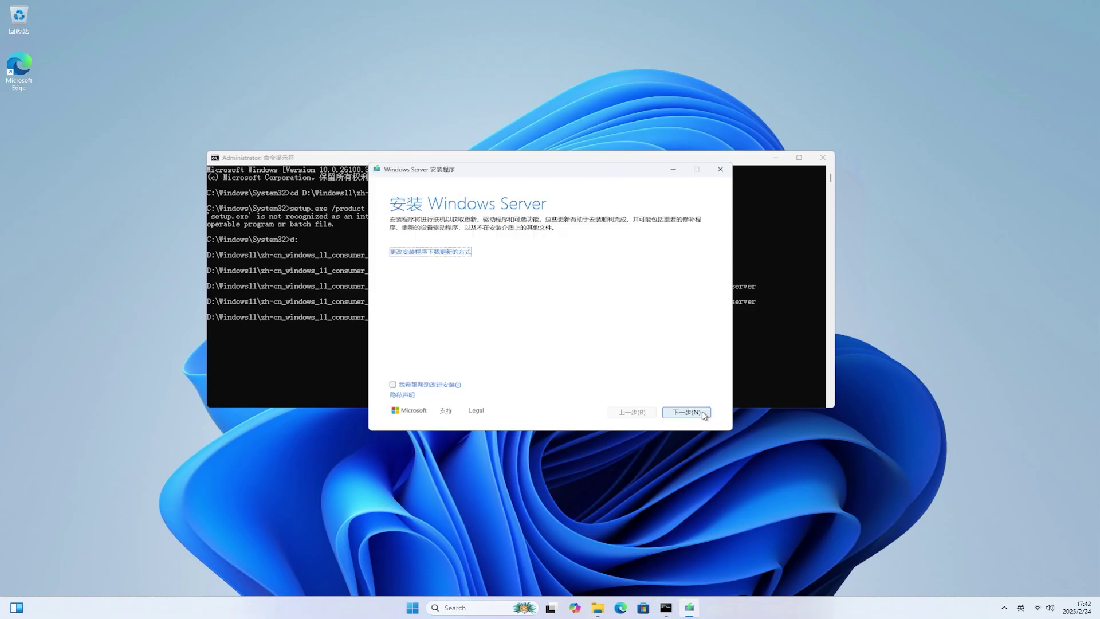
Step: Change how Setup downloads updates to "不是现在" and continue to the licence terms
left_click(449, 252)
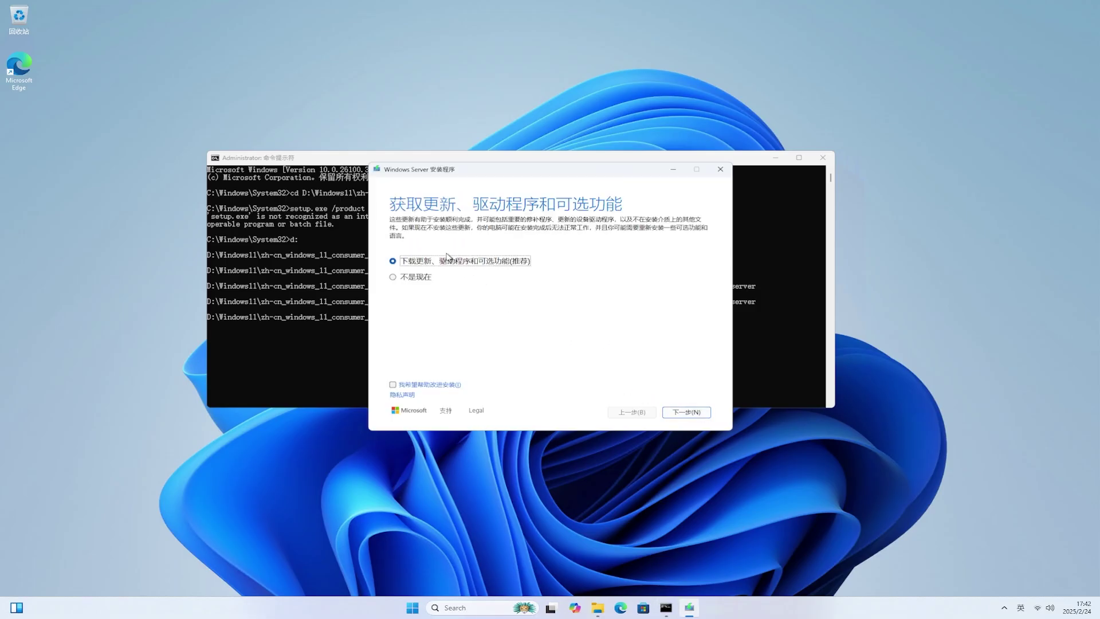
left_click(419, 277)
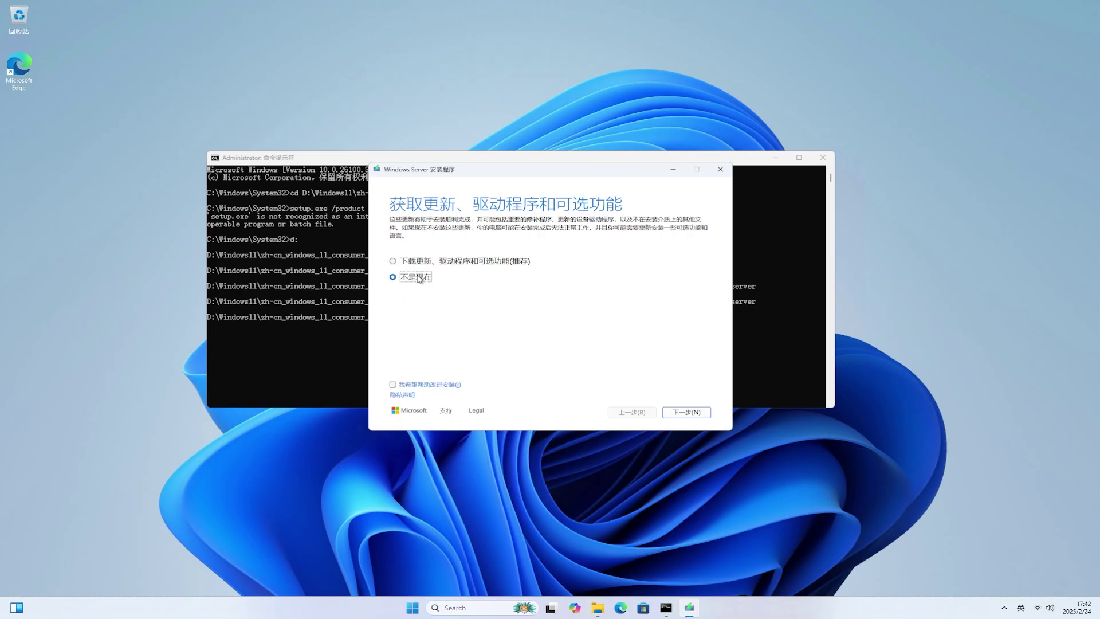
left_click(701, 413)
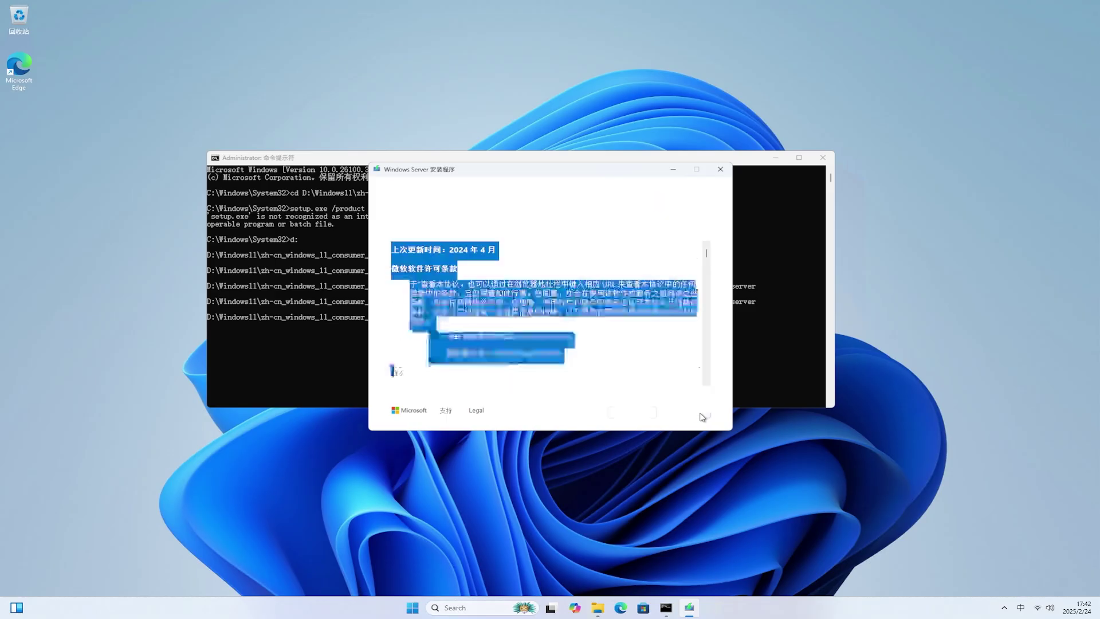
Step: Accept the licence terms, keep "保留文件、设置和应用" selected, and start the installation
left_click(700, 413)
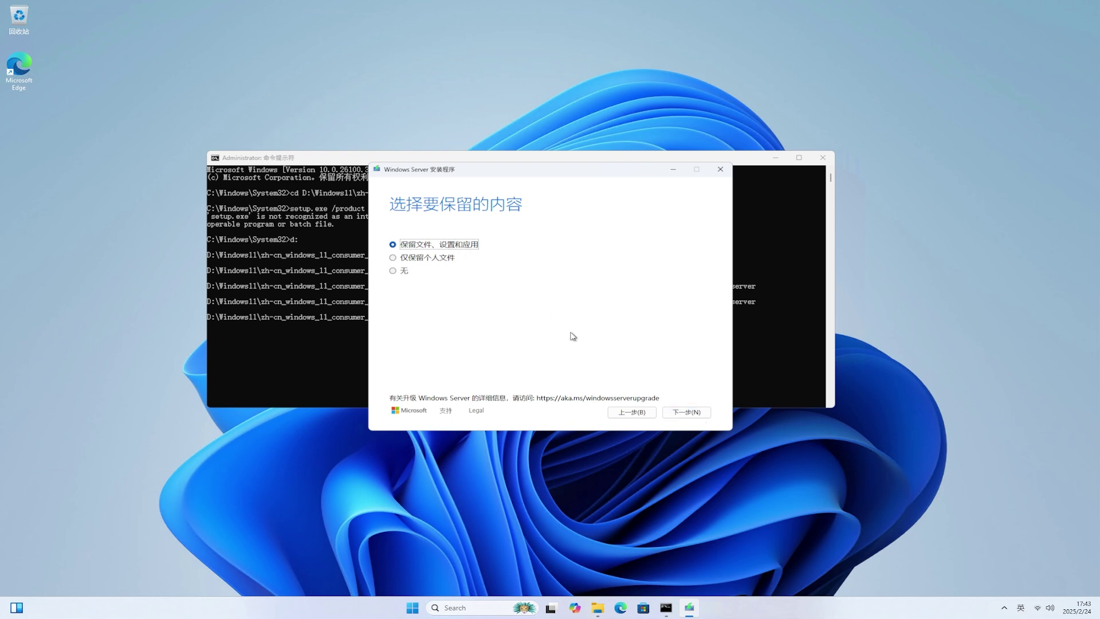
left_click(700, 414)
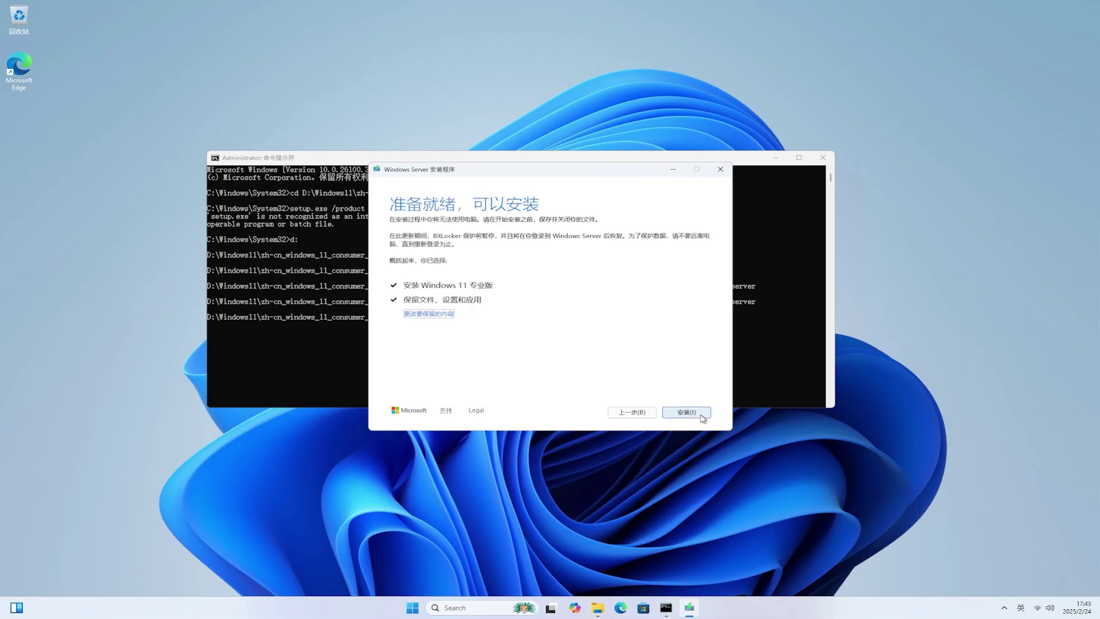
left_click(701, 415)
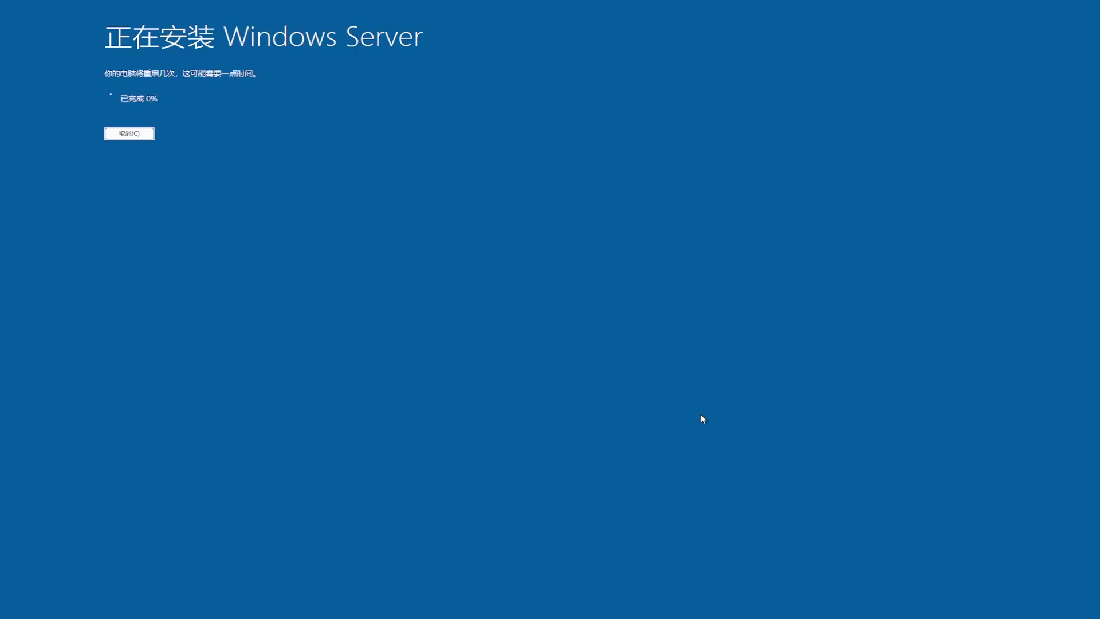